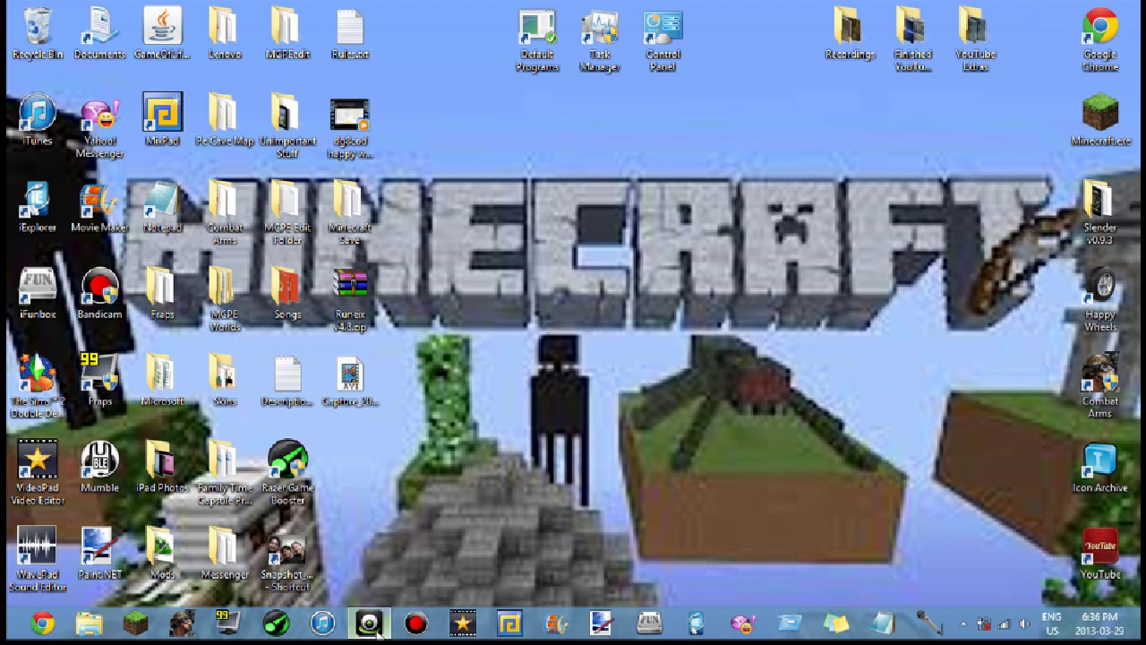
mouse_move(376, 627)
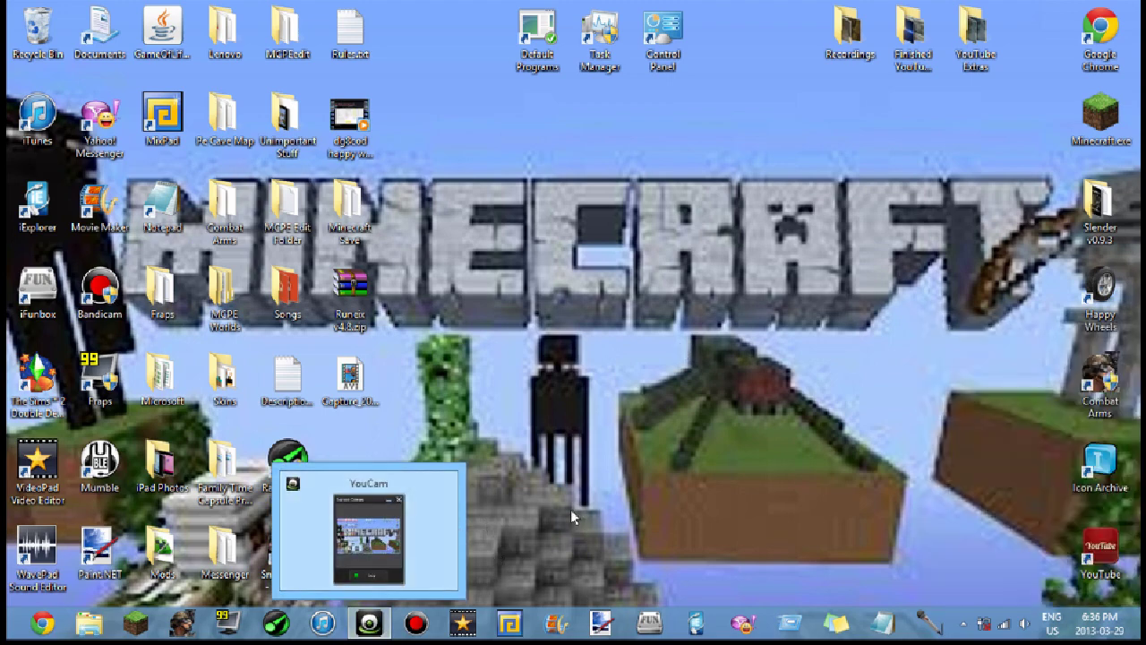
click(354, 566)
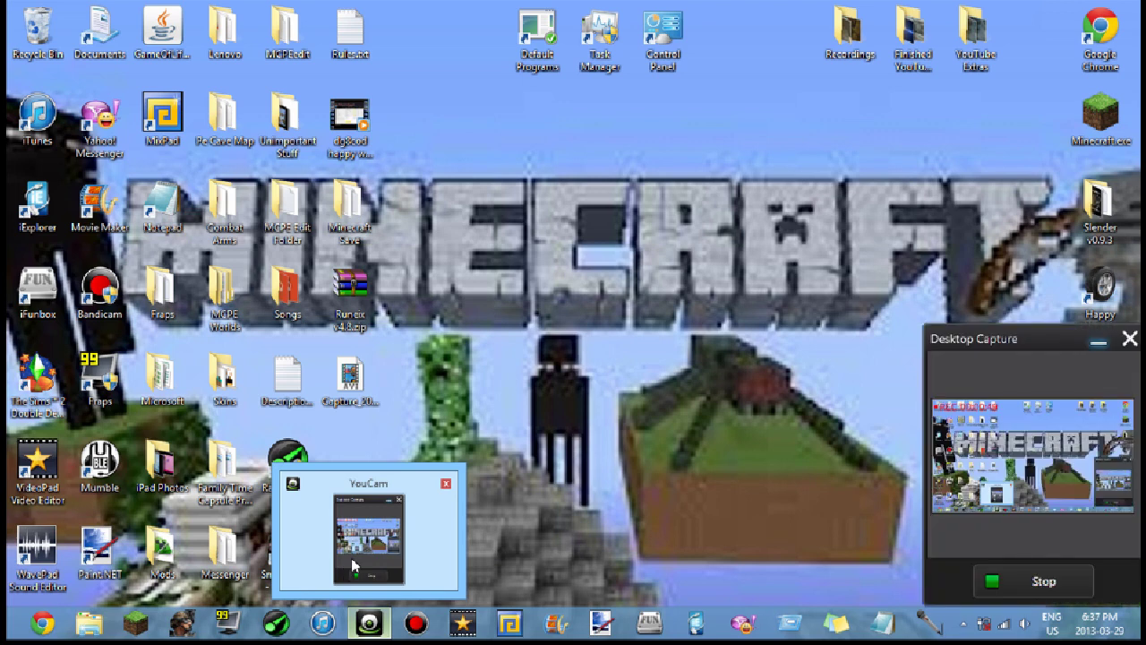
click(376, 566)
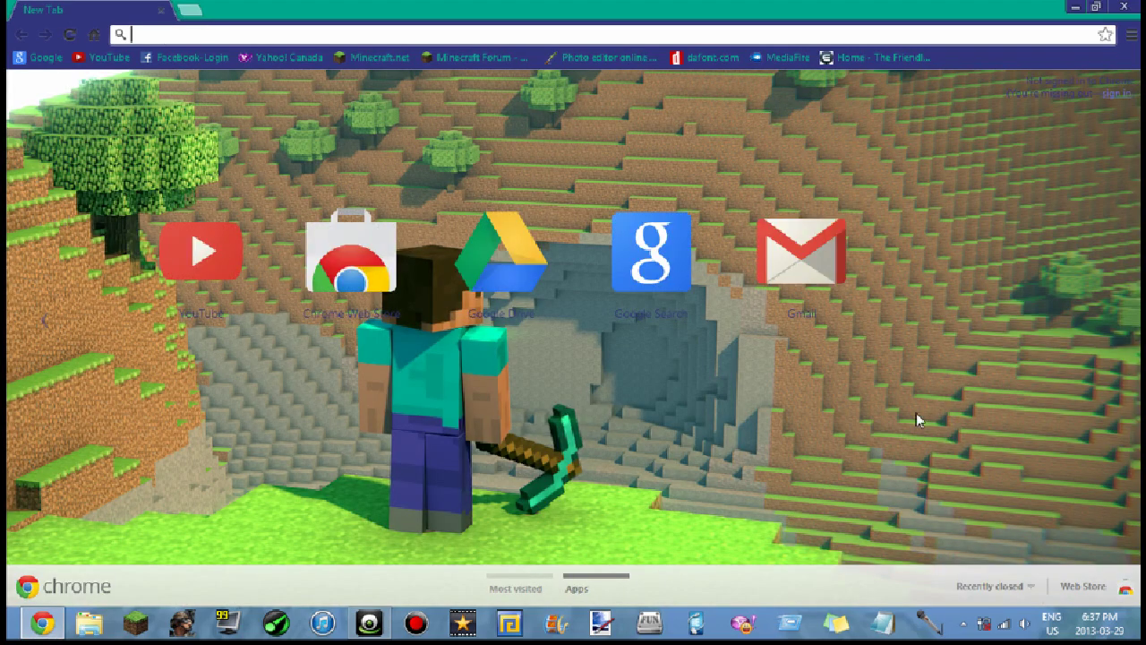
Step: Reopen the recently closed CamStudio website, find its download links and dismiss the floating banner advertisement
click(994, 586)
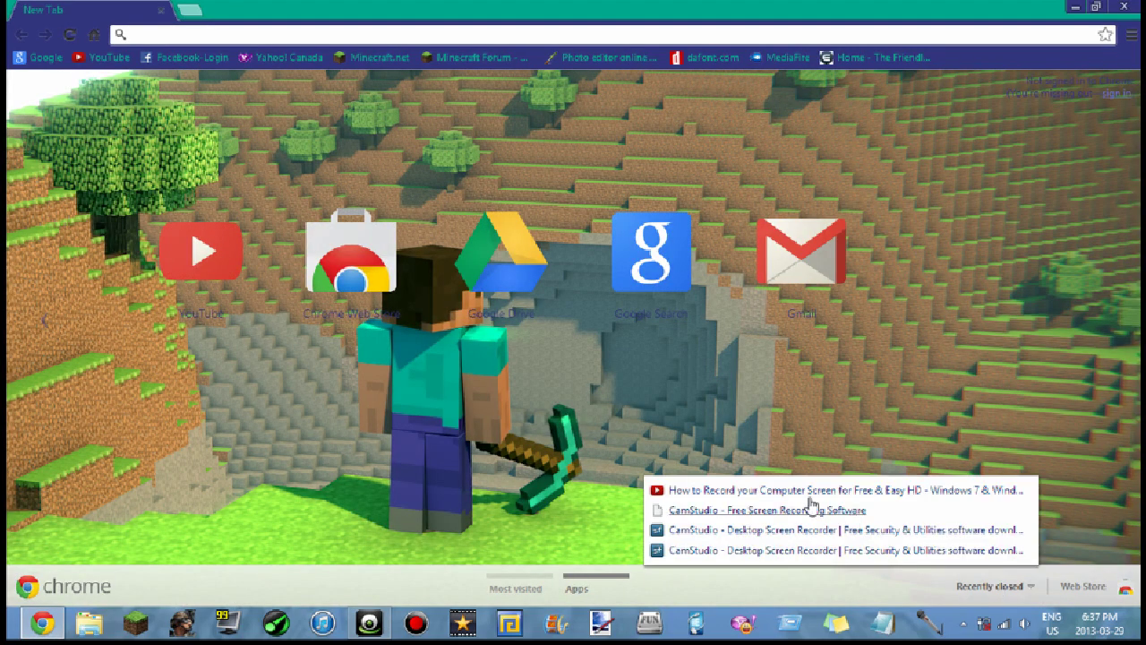
click(775, 515)
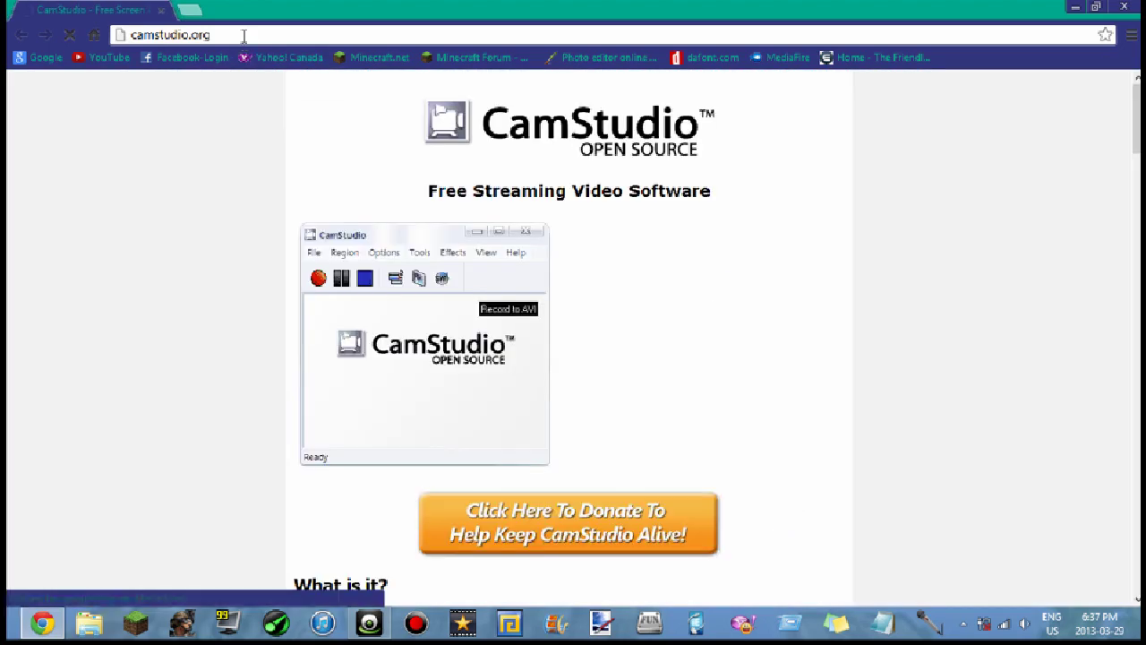
scroll(734, 251, down, 10)
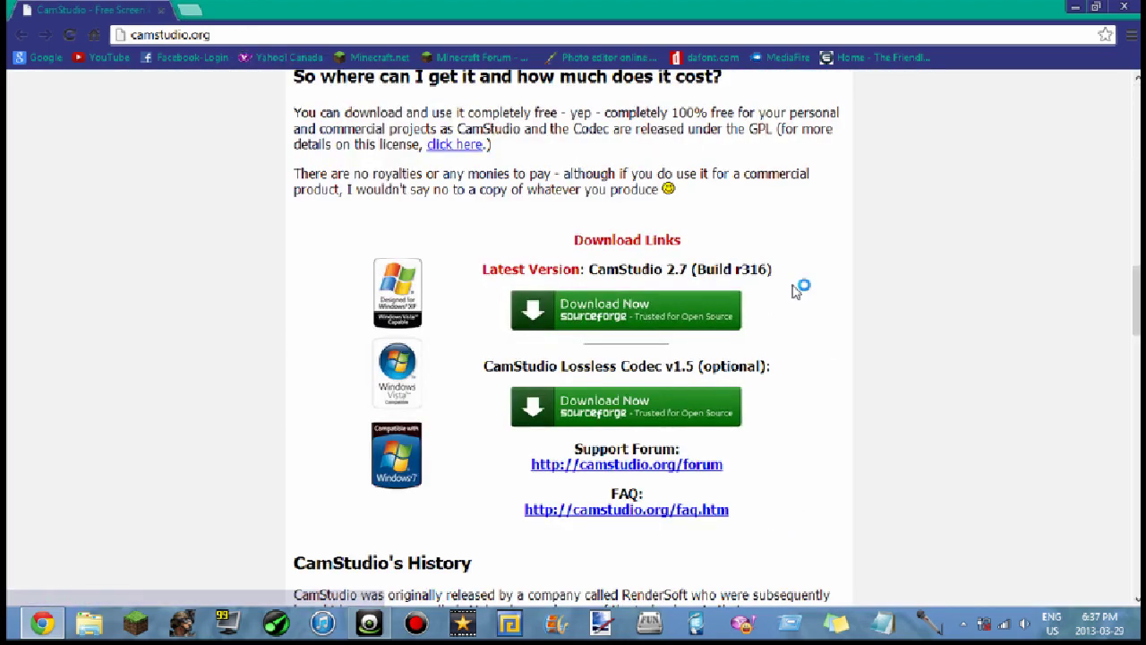
scroll(797, 320, up, 10)
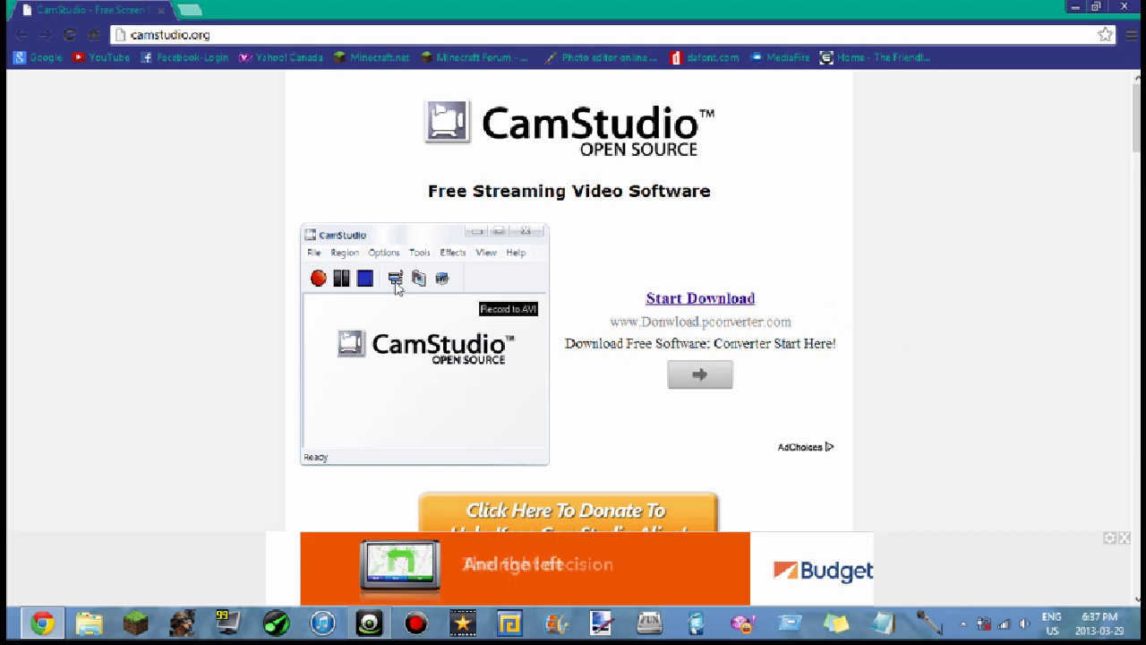
scroll(884, 333, down, 3)
scroll(885, 336, down, 4)
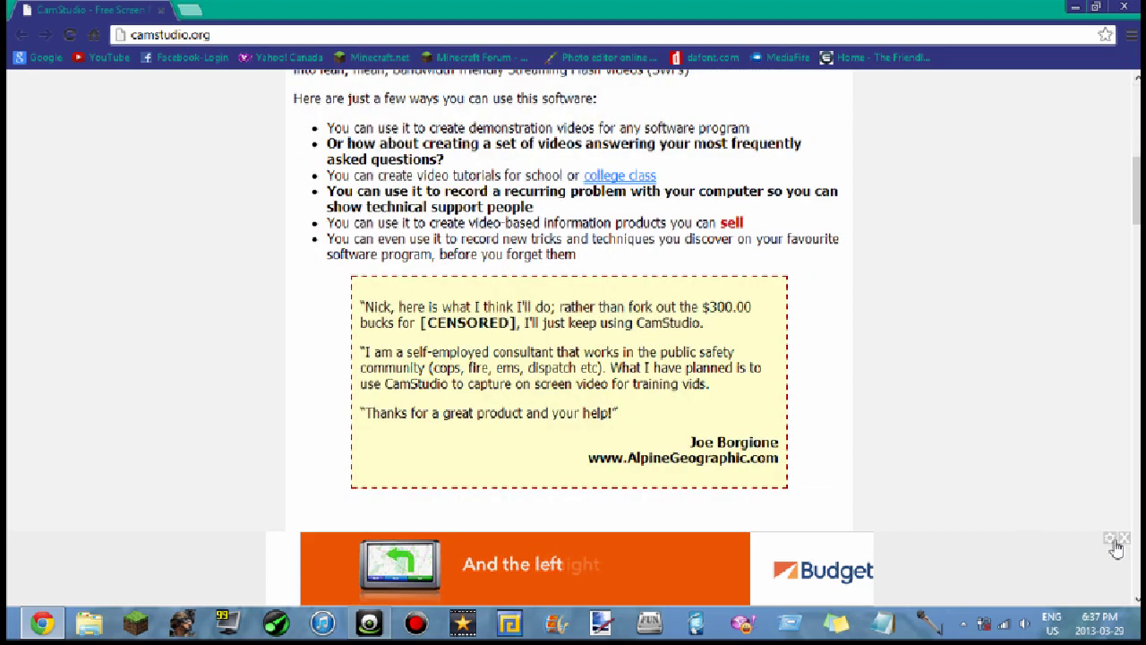
click(1124, 539)
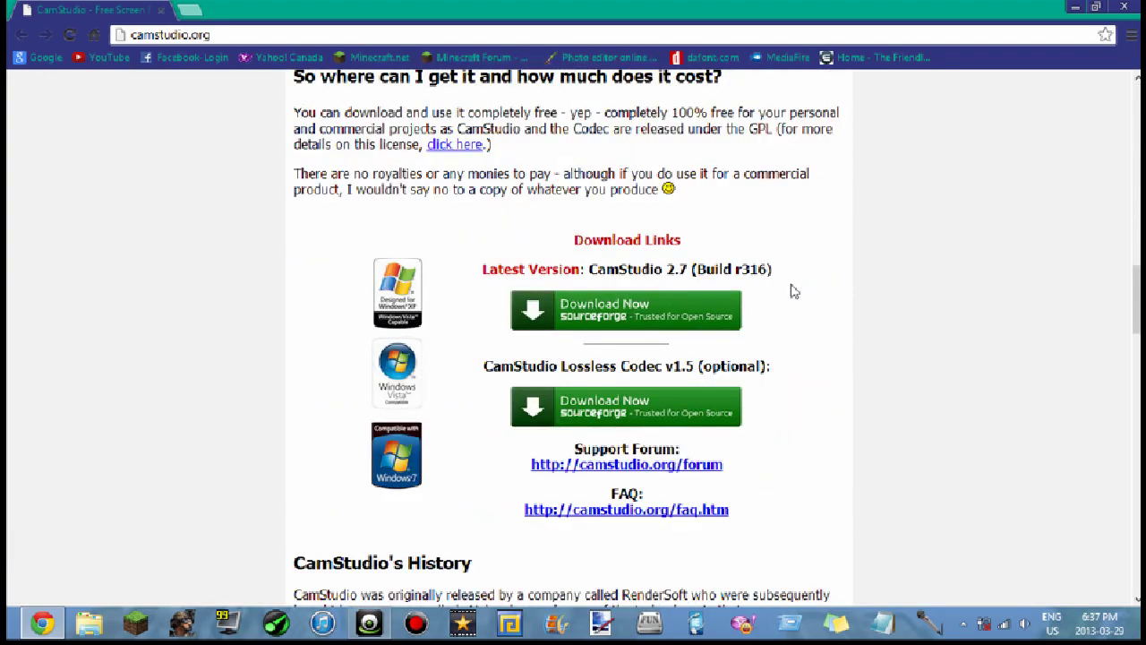
Step: Download the CamStudio Lossless Codec v1.5 and CamStudio 2.7 (Build r316) installers, saving both in the Downloads folder
click(694, 404)
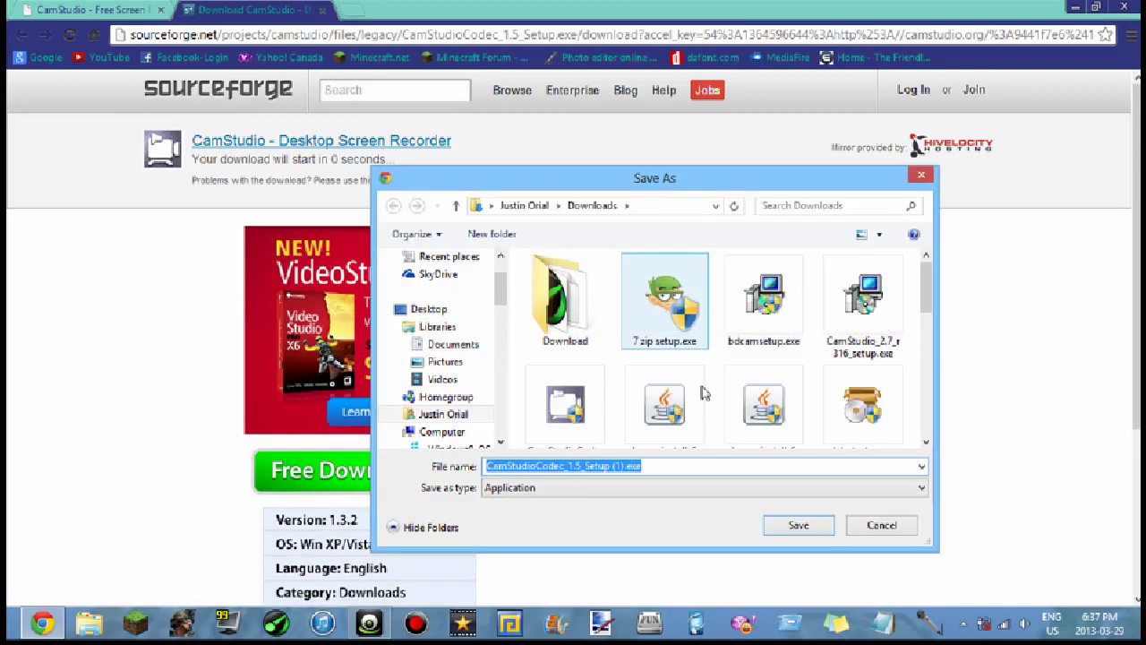
click(795, 527)
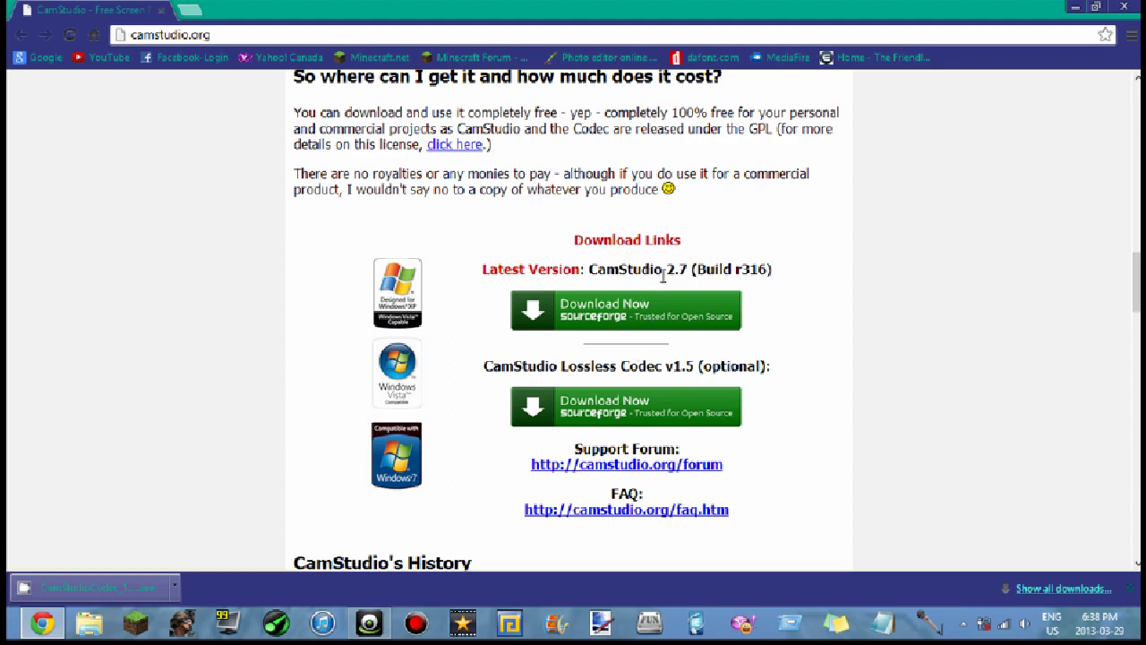
click(665, 325)
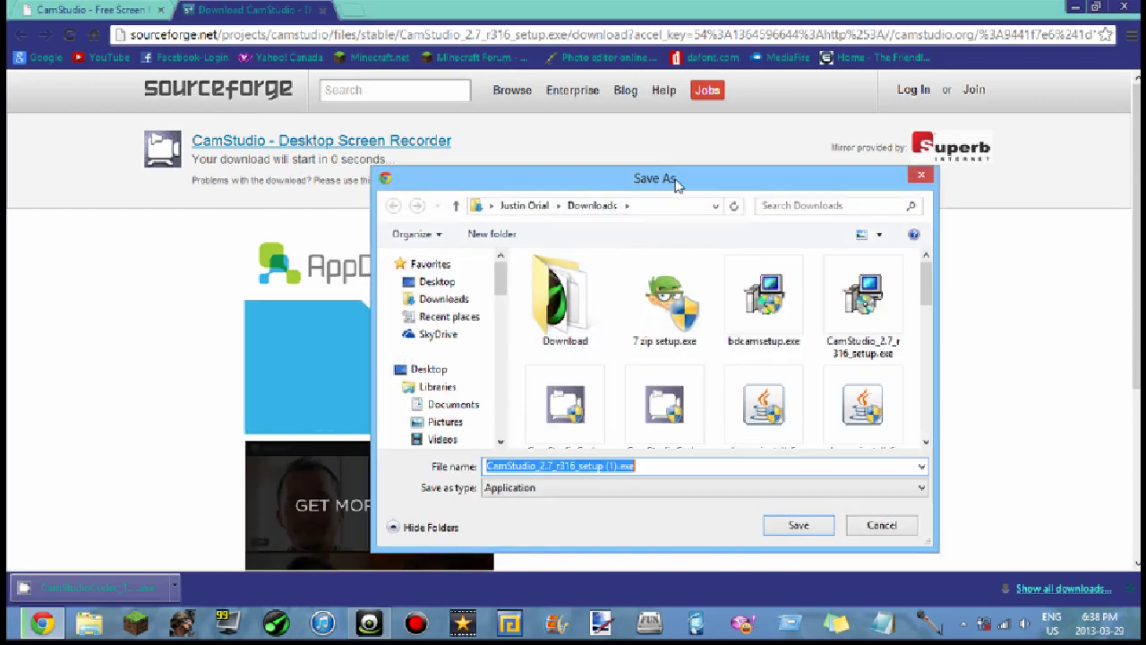
drag(678, 183, 665, 136)
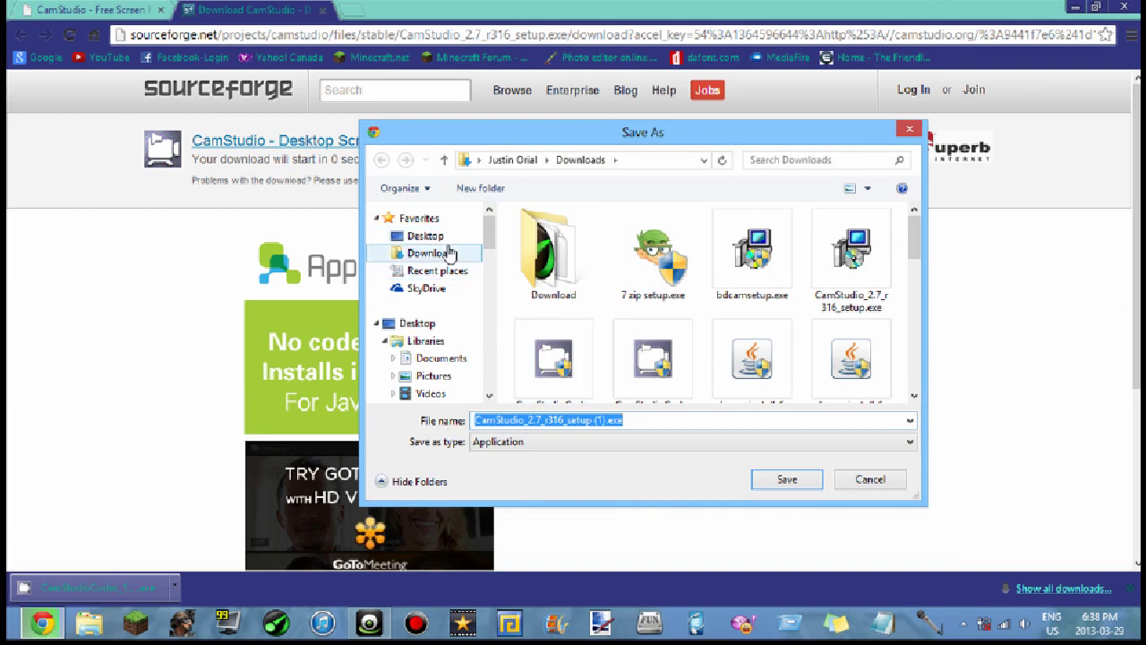
click(786, 480)
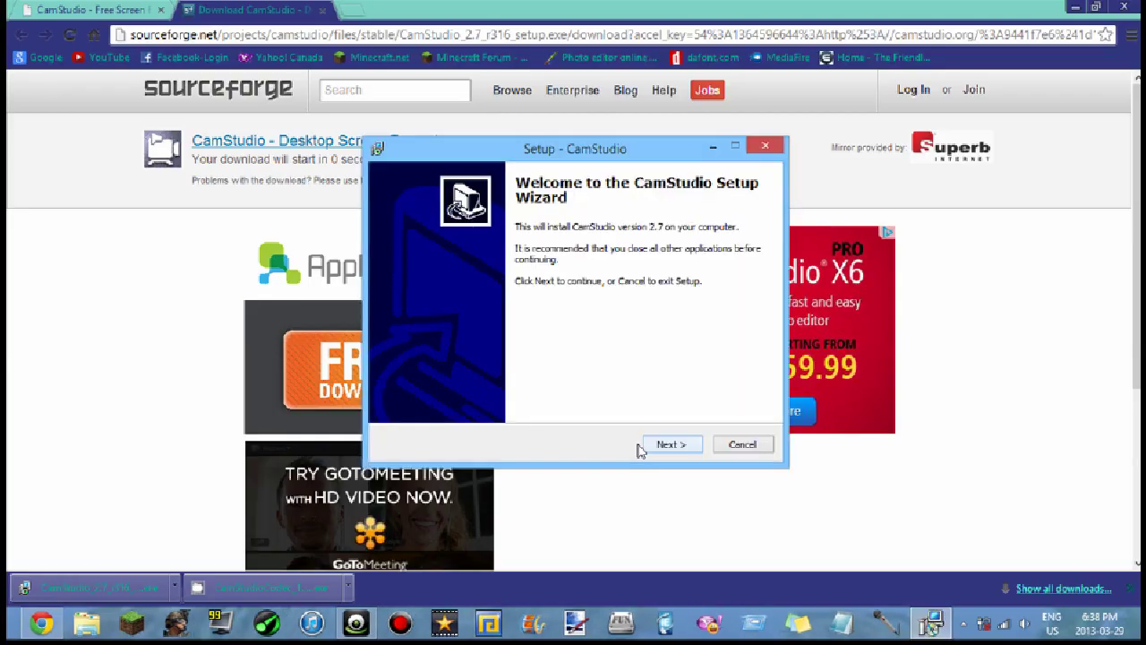
Step: Proceed past the CamStudio setup welcome page and accept the license agreement
click(671, 445)
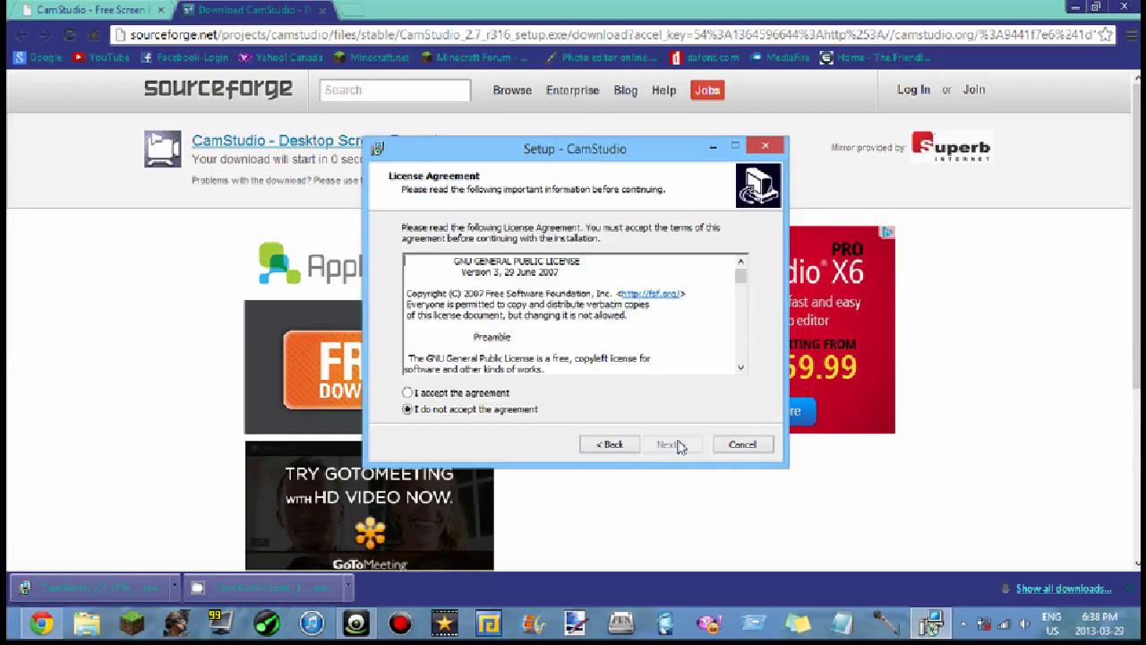
click(408, 394)
scroll(566, 341, down, 7)
scroll(563, 341, down, 15)
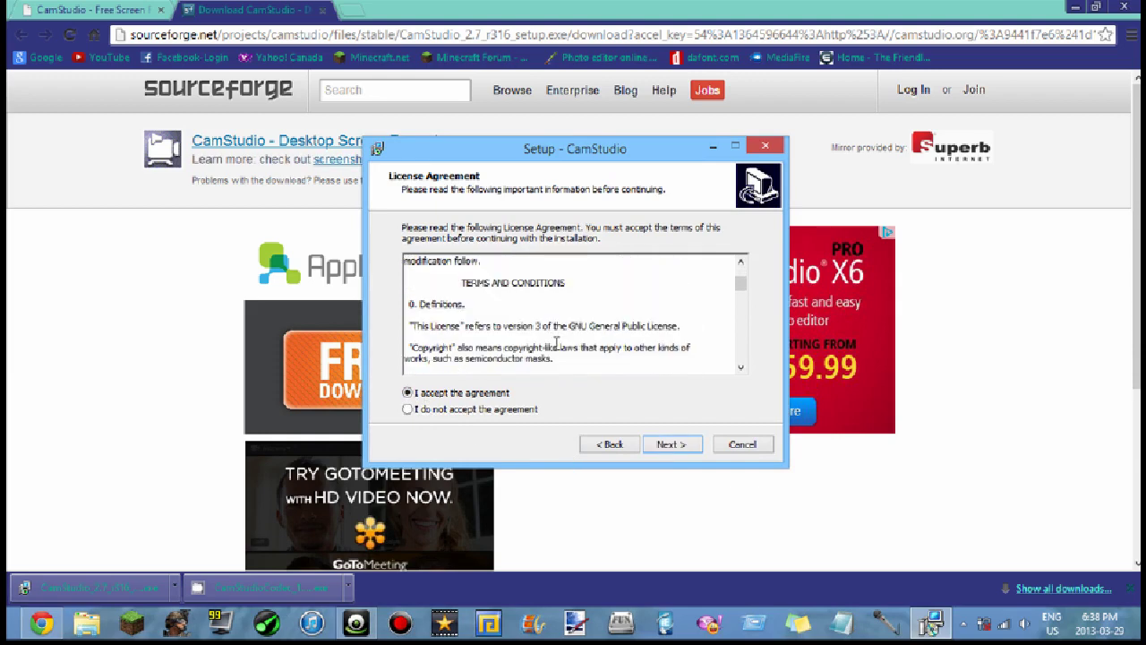
click(670, 444)
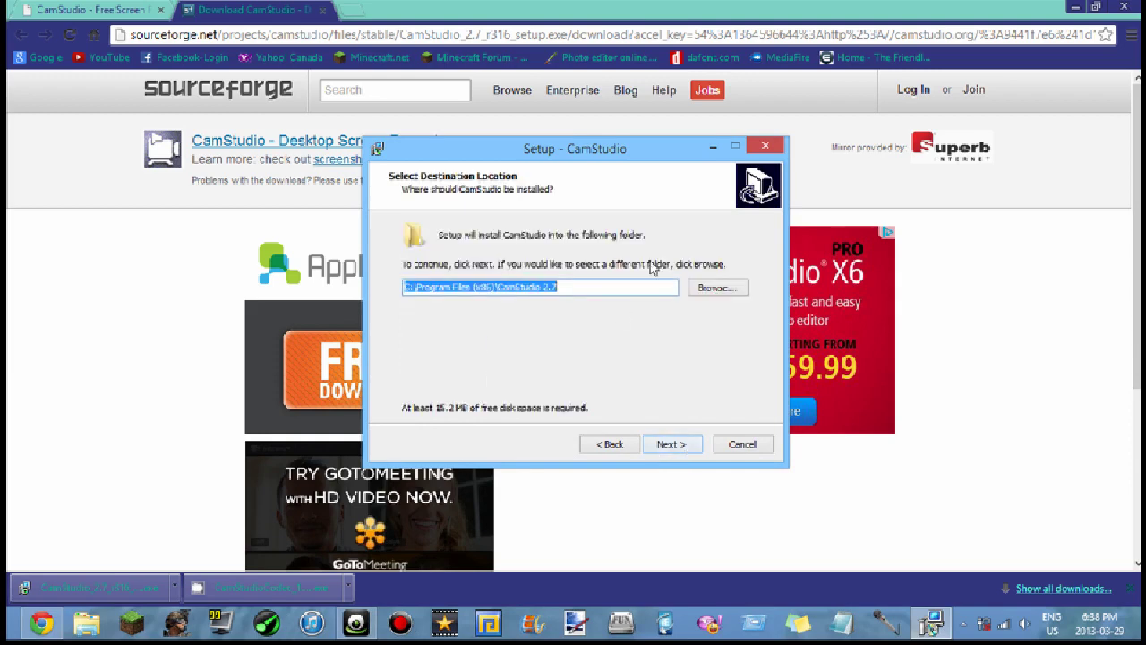
Step: Install CamStudio 2.7 with the default destination and Start Menu folders plus a desktop icon, and launch it when setup finishes
click(664, 445)
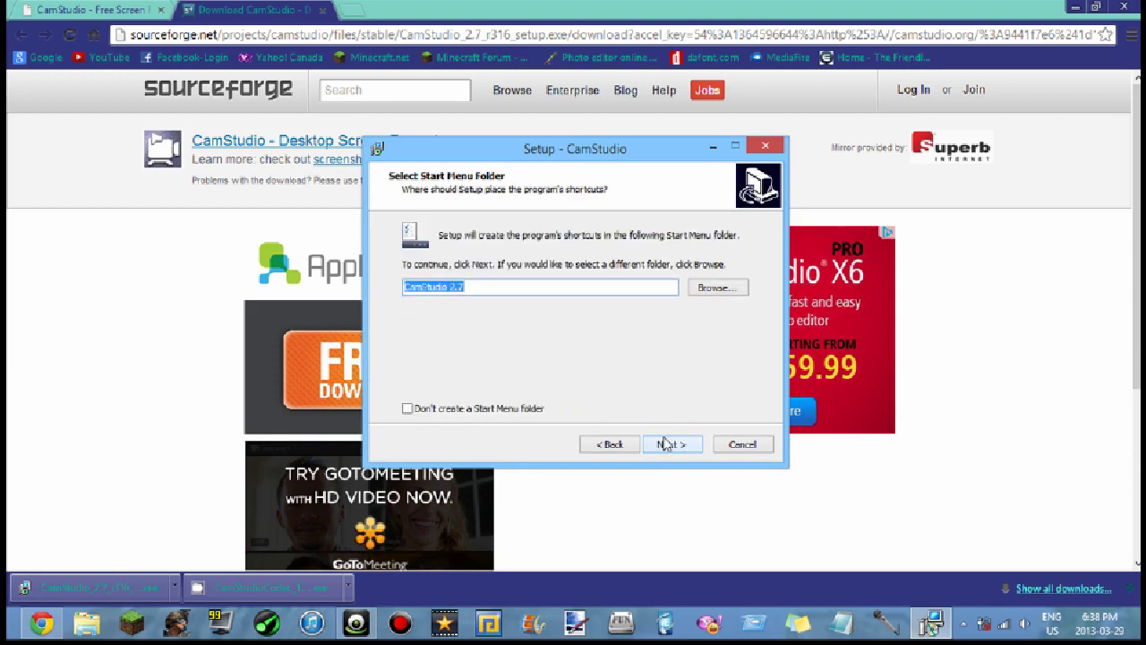
click(667, 446)
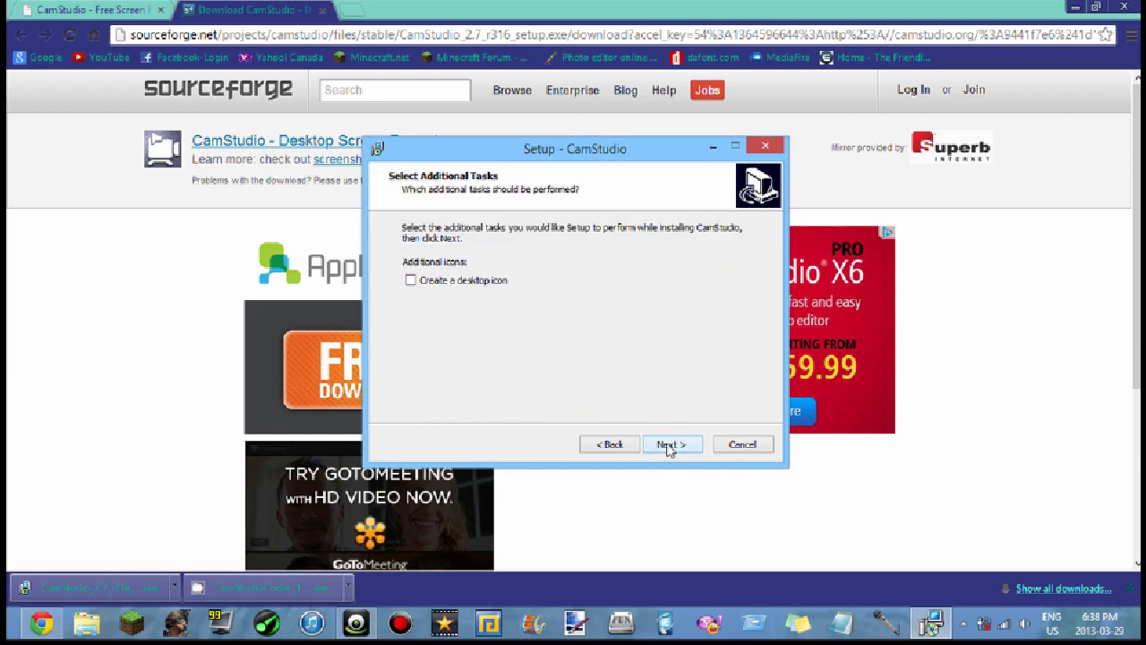
click(411, 285)
click(672, 445)
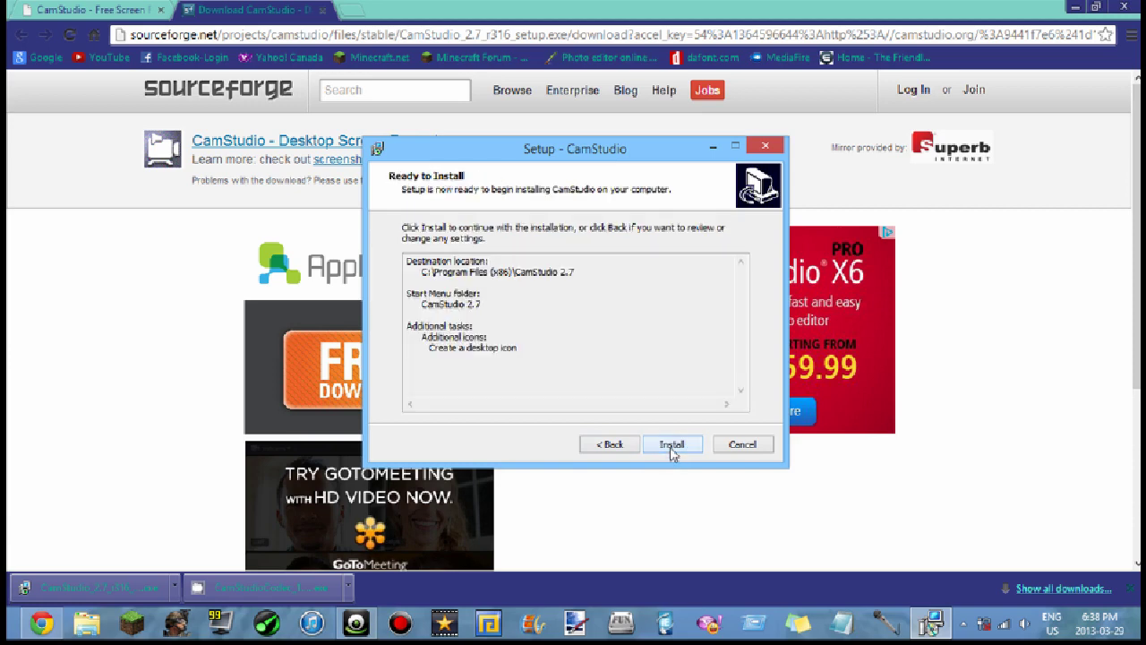
click(672, 445)
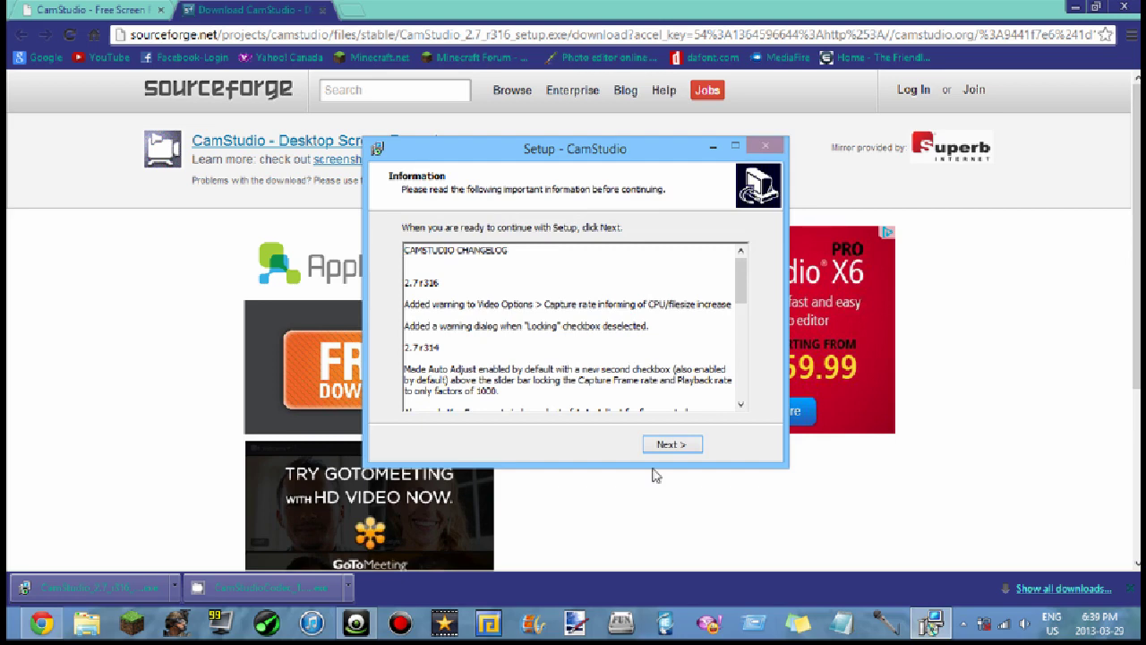
click(668, 445)
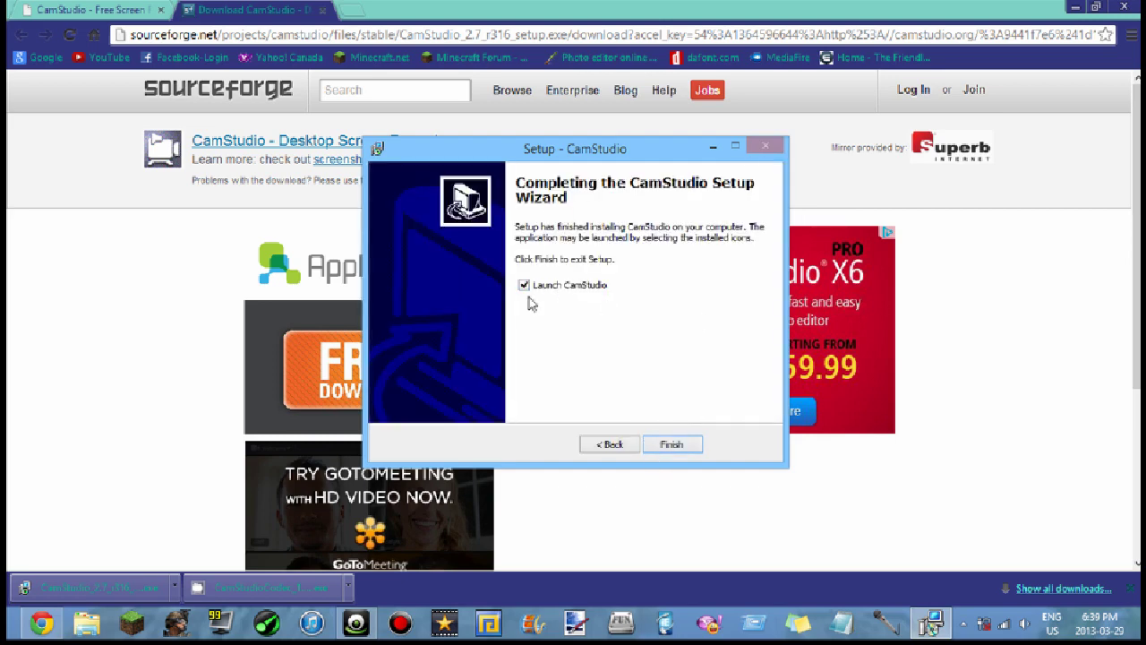
click(672, 444)
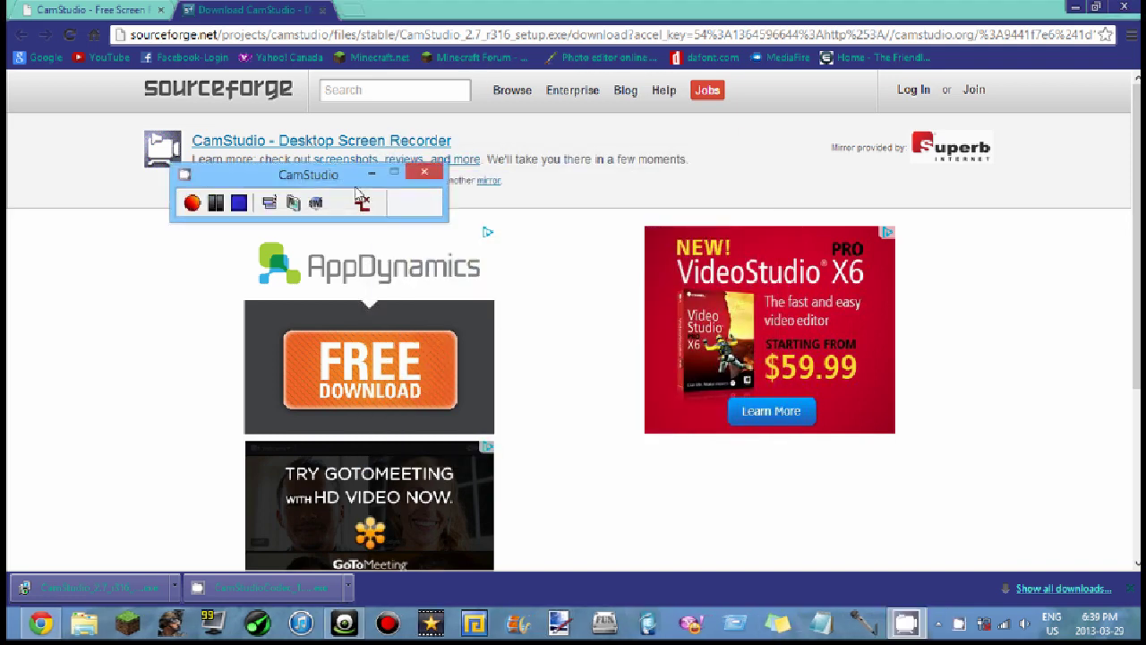
Step: Examine the Screen Annotations tool of CamStudio, including its layouts and object commands, and close it
click(185, 175)
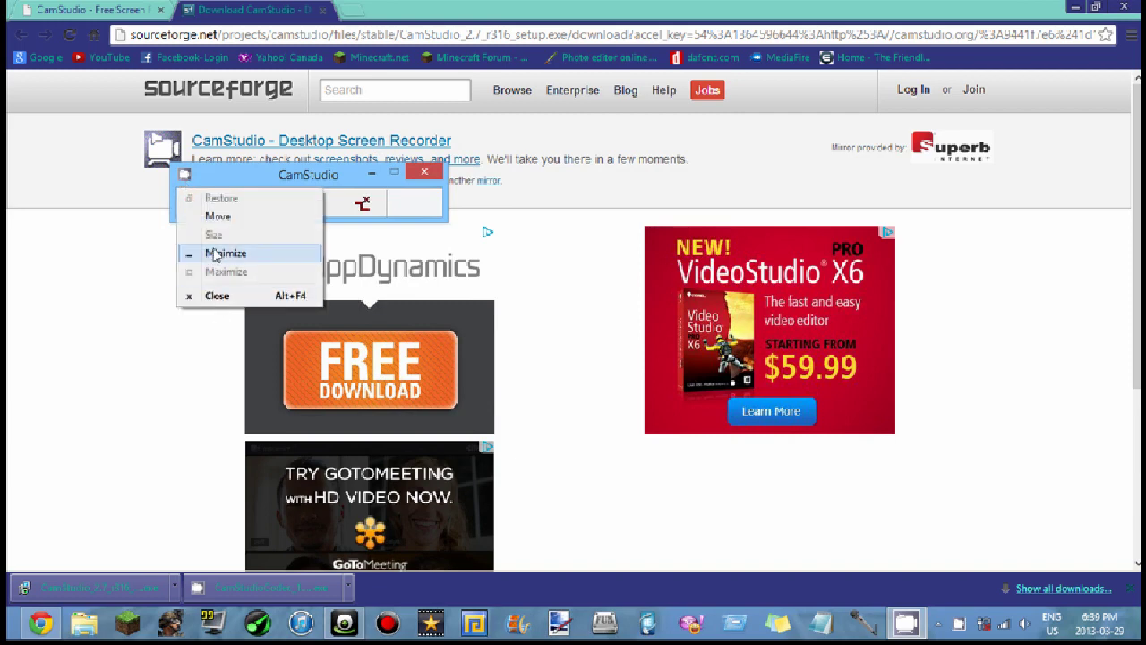
click(307, 176)
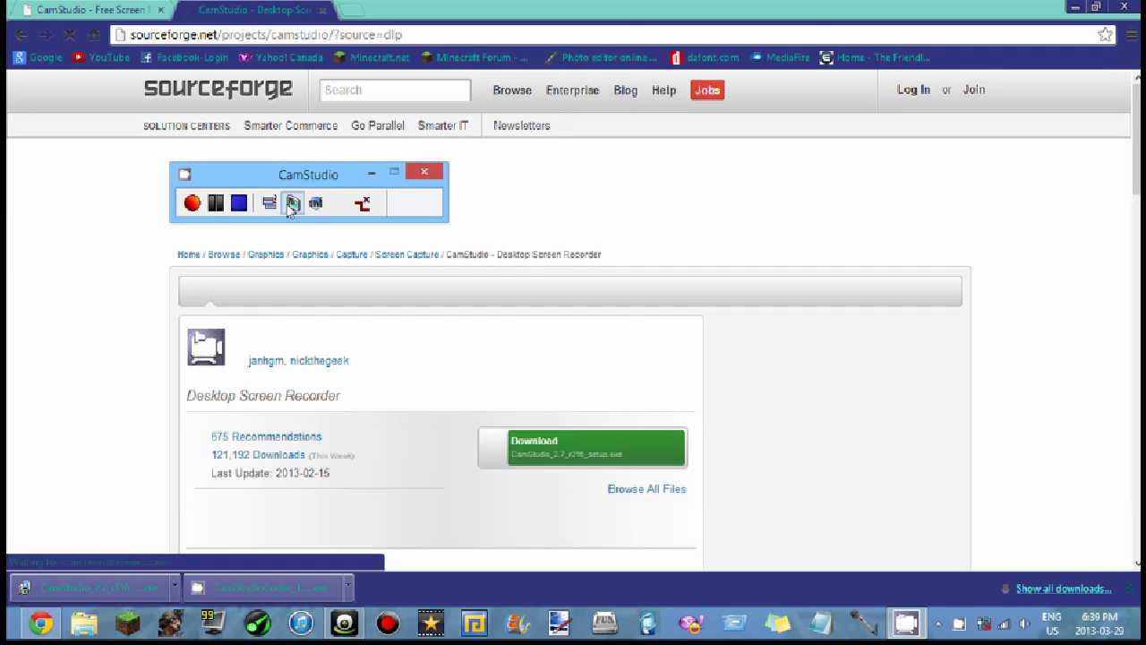
click(292, 202)
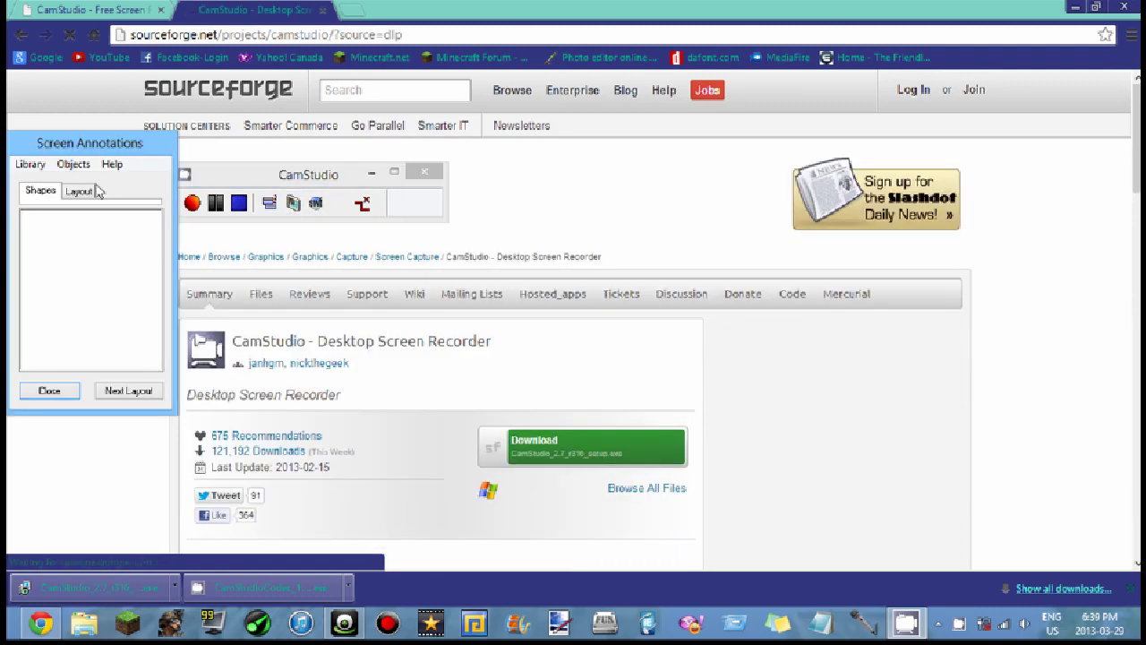
click(125, 392)
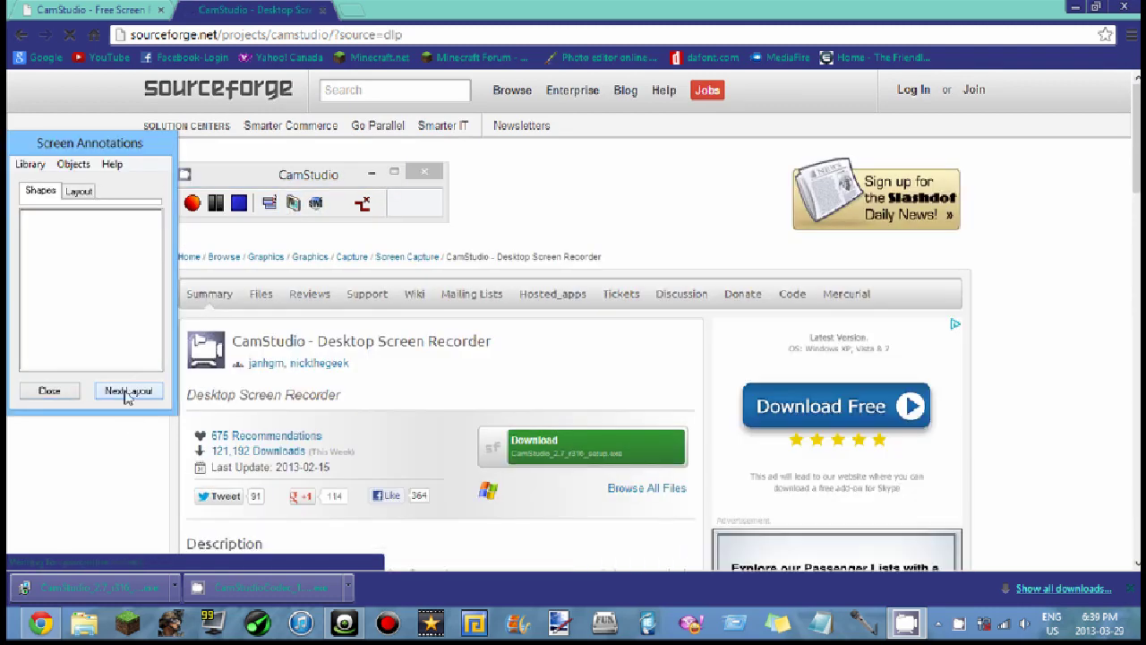
click(70, 193)
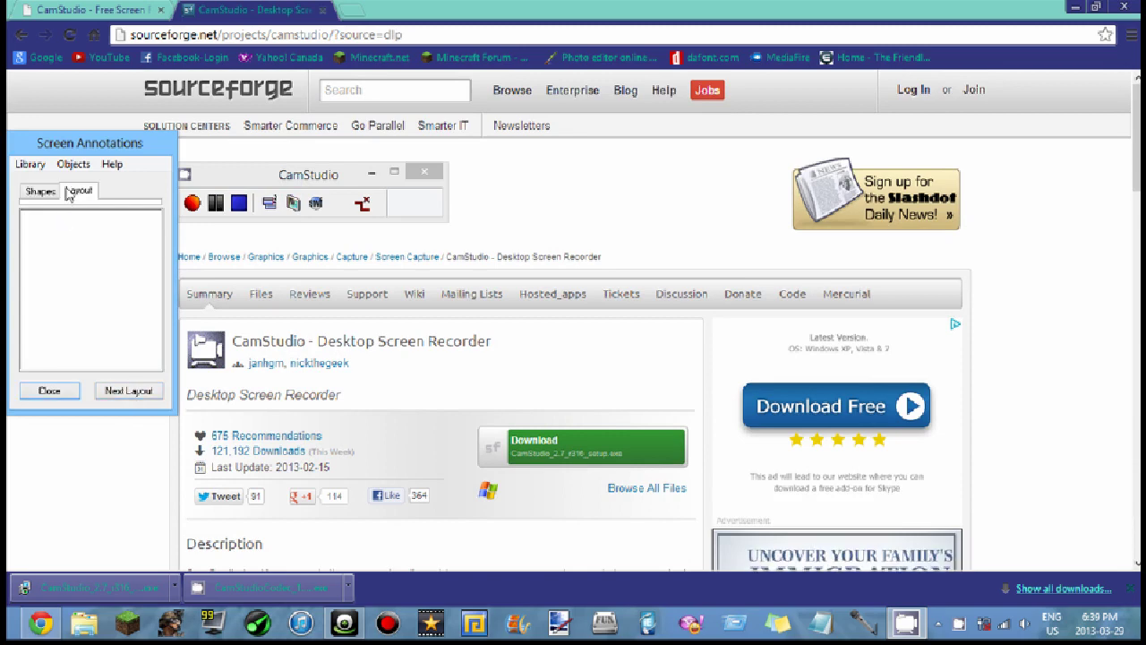
click(74, 165)
mouse_move(101, 170)
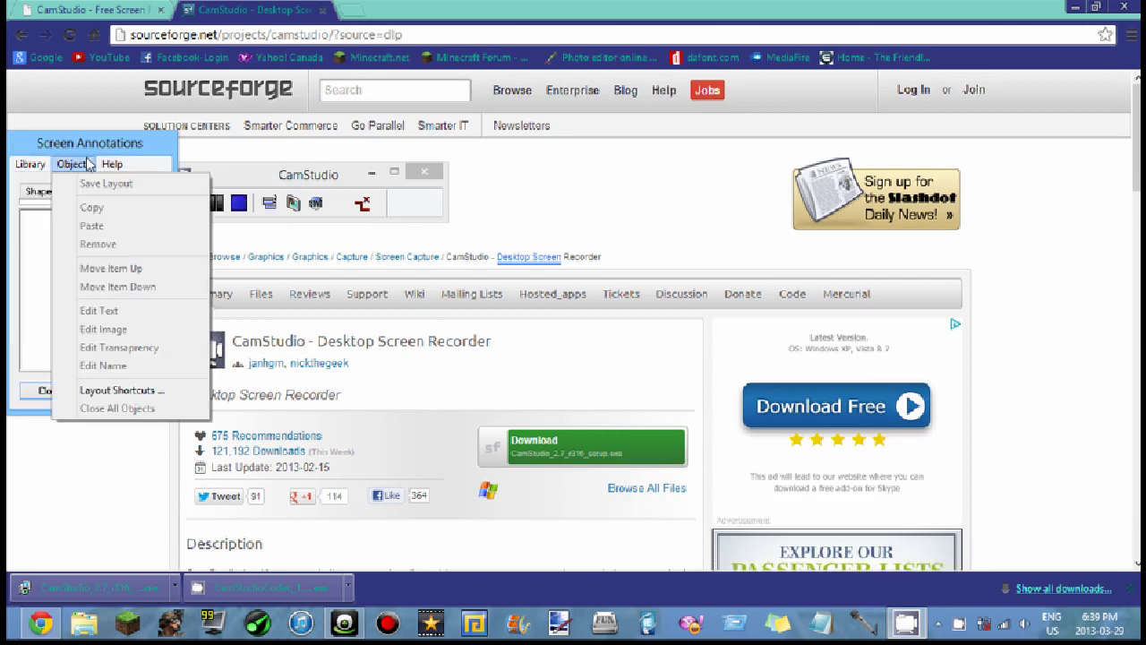
click(122, 148)
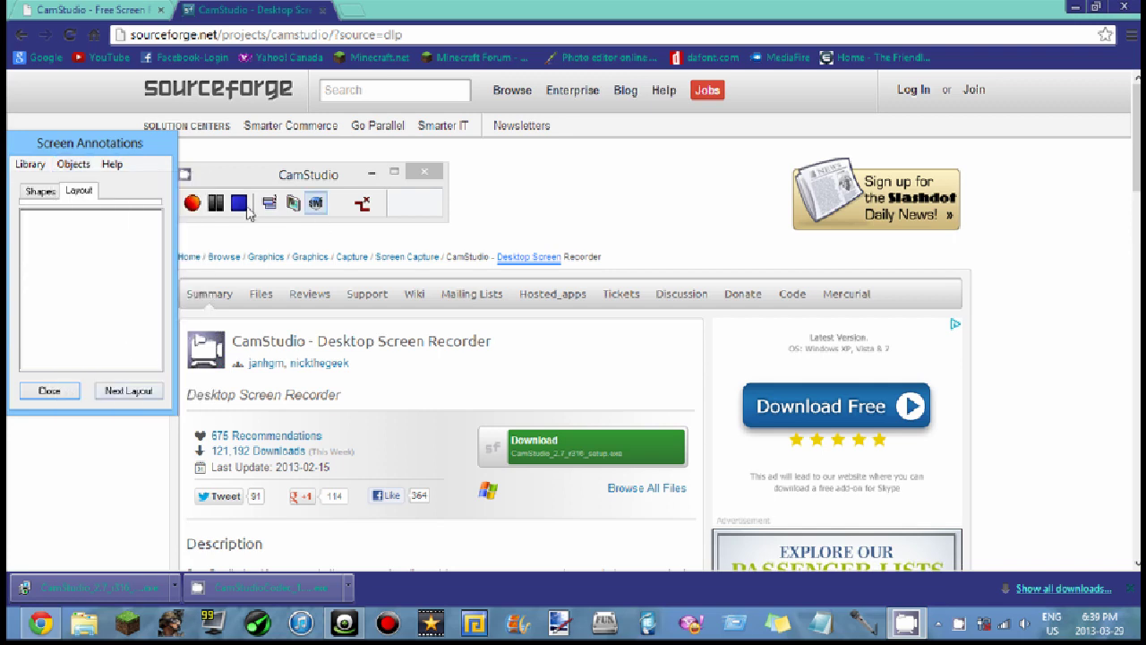
click(72, 392)
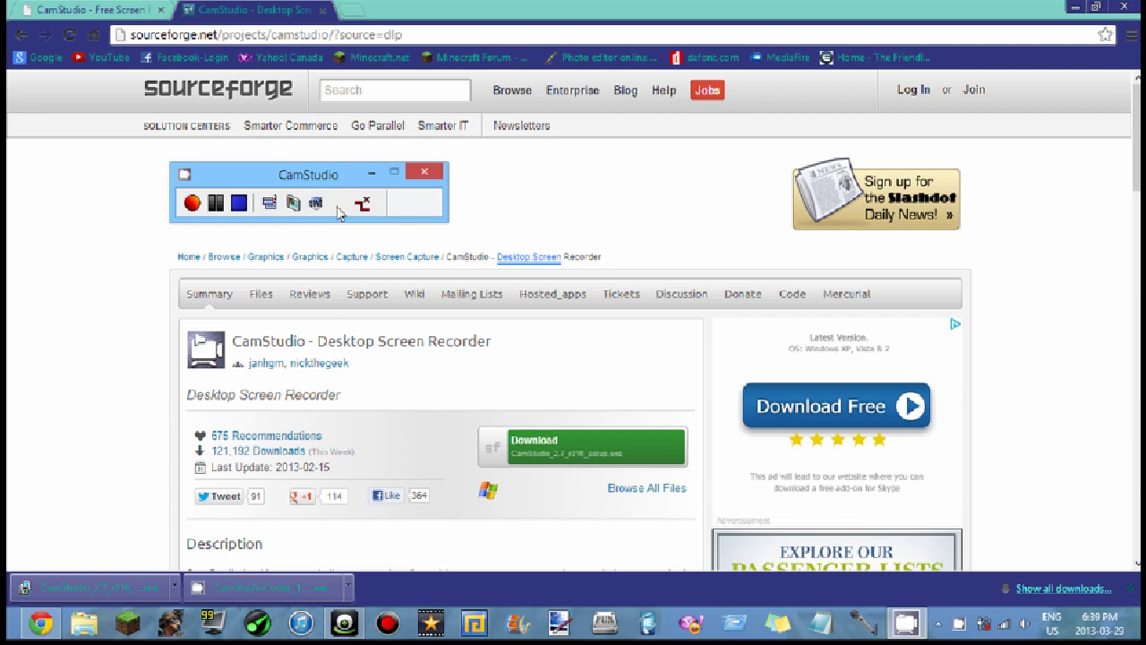
Step: Move the CamStudio window aside and switch it from the compact toolbar view to the full view
drag(337, 186, 479, 188)
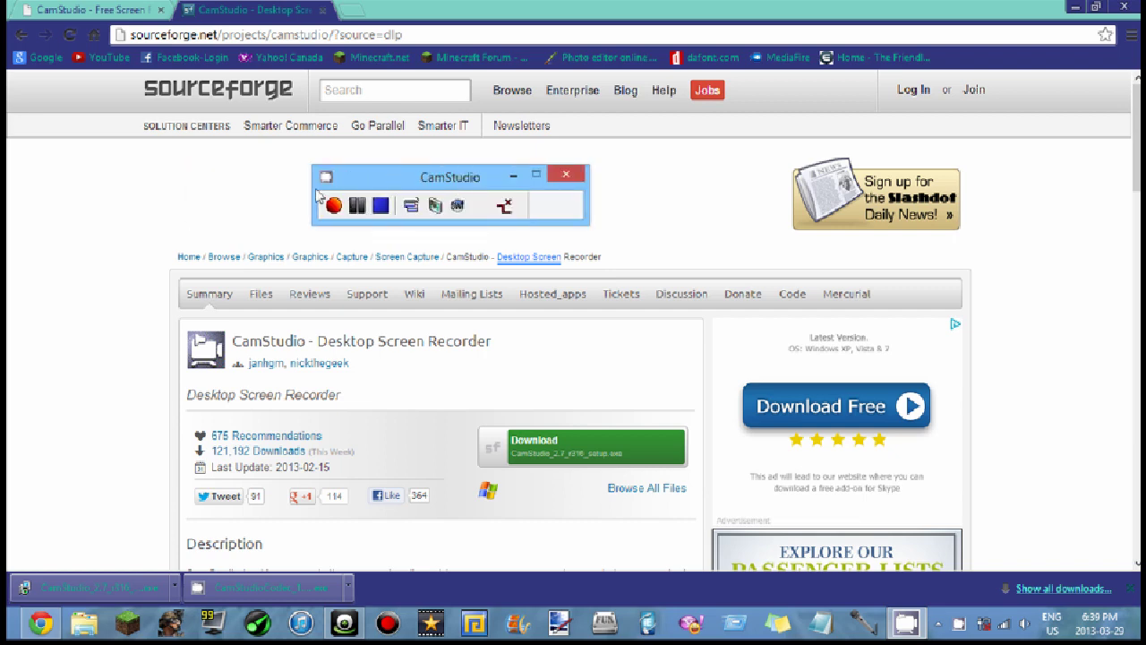
click(411, 205)
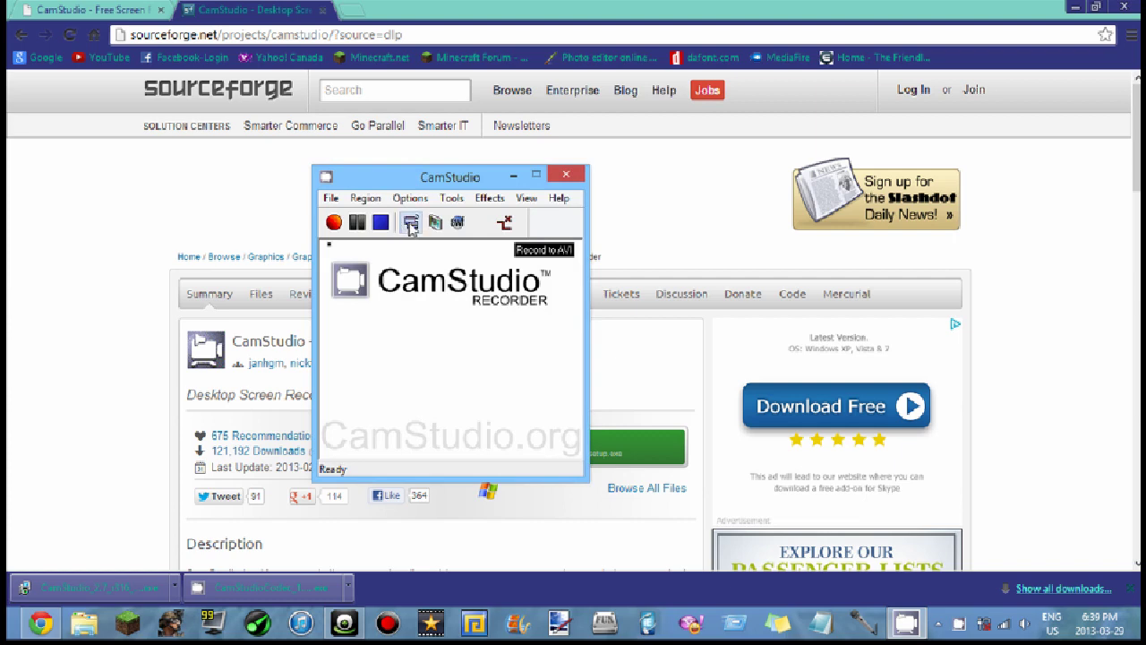
click(411, 221)
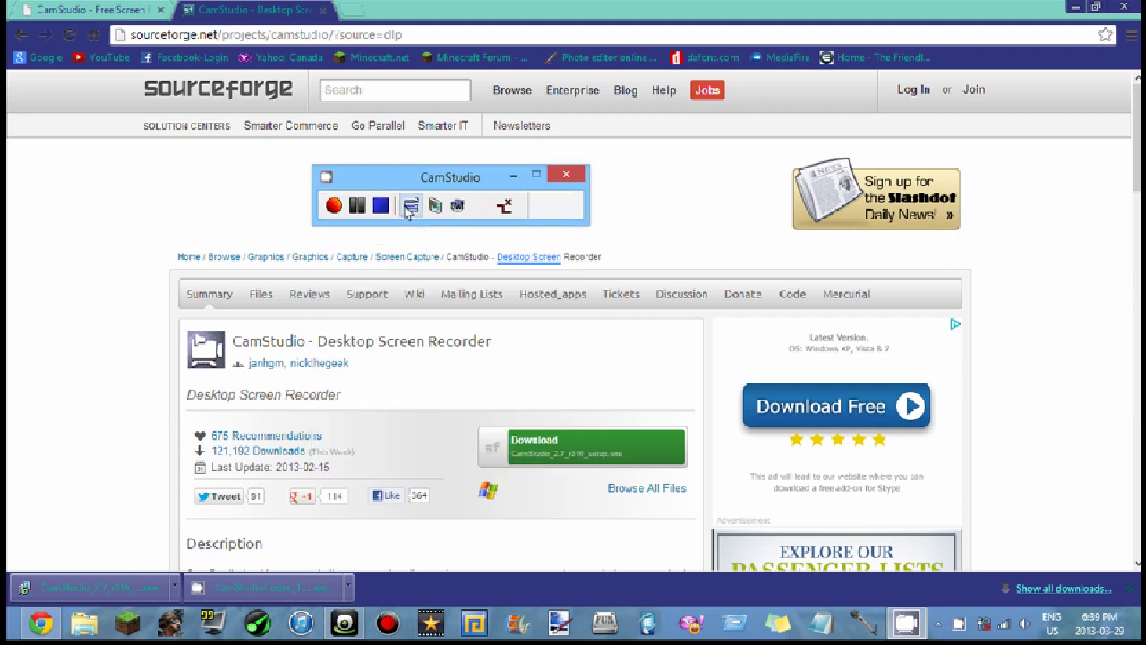
click(410, 206)
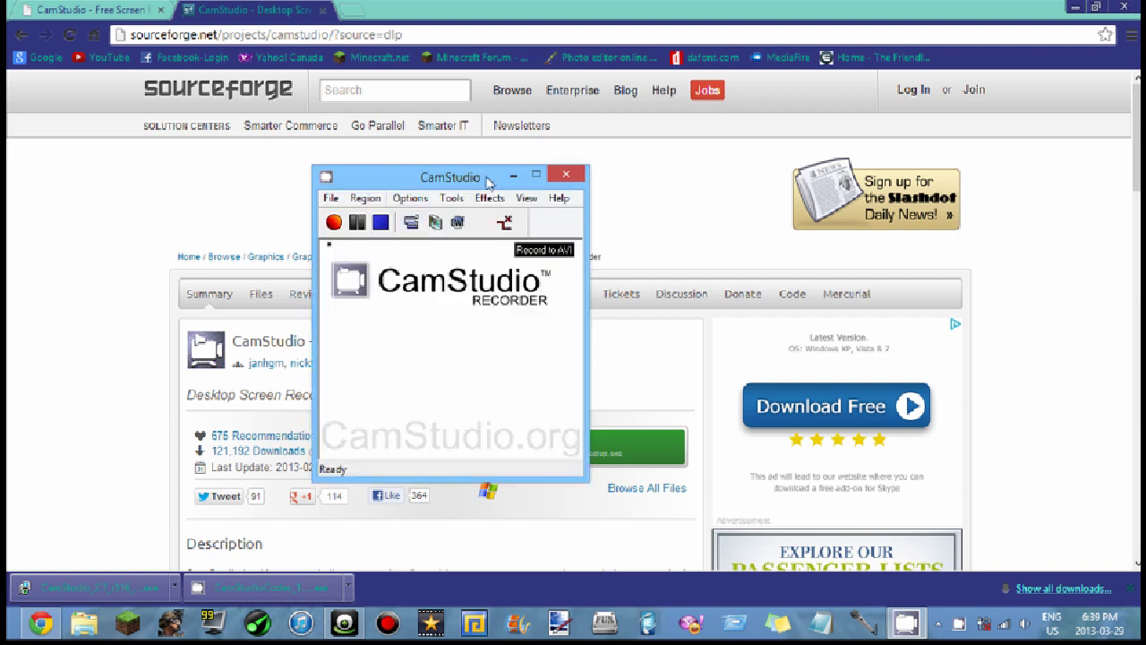
Step: Cancel the codec setup's warning dialog and exit the CamStudio recorder
drag(489, 182, 611, 157)
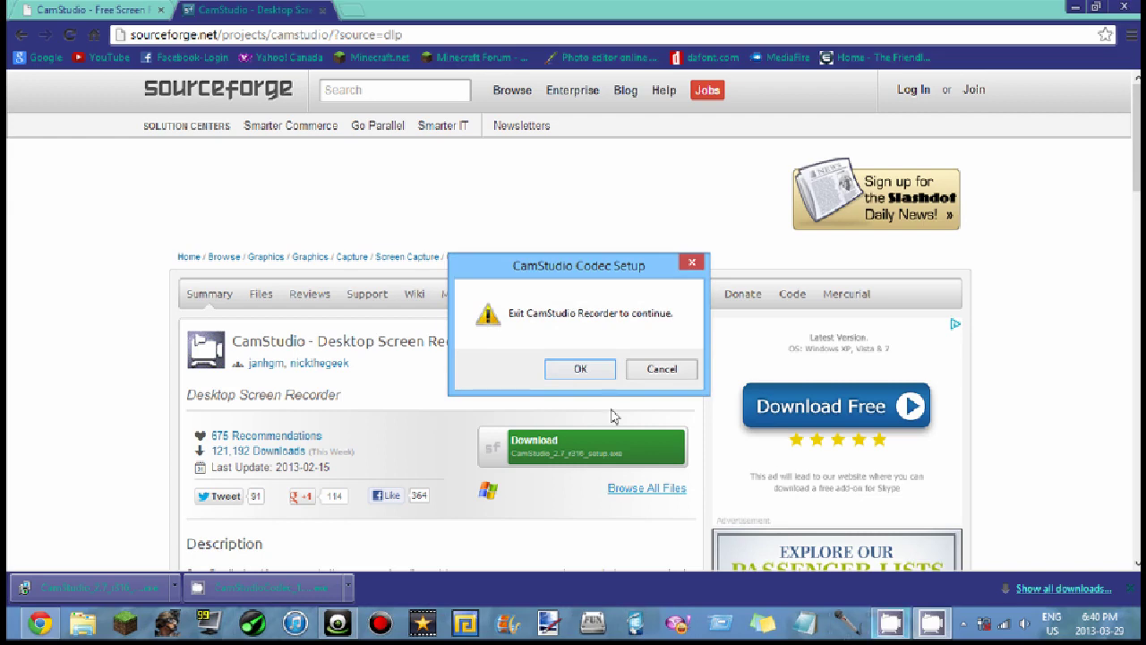
click(649, 375)
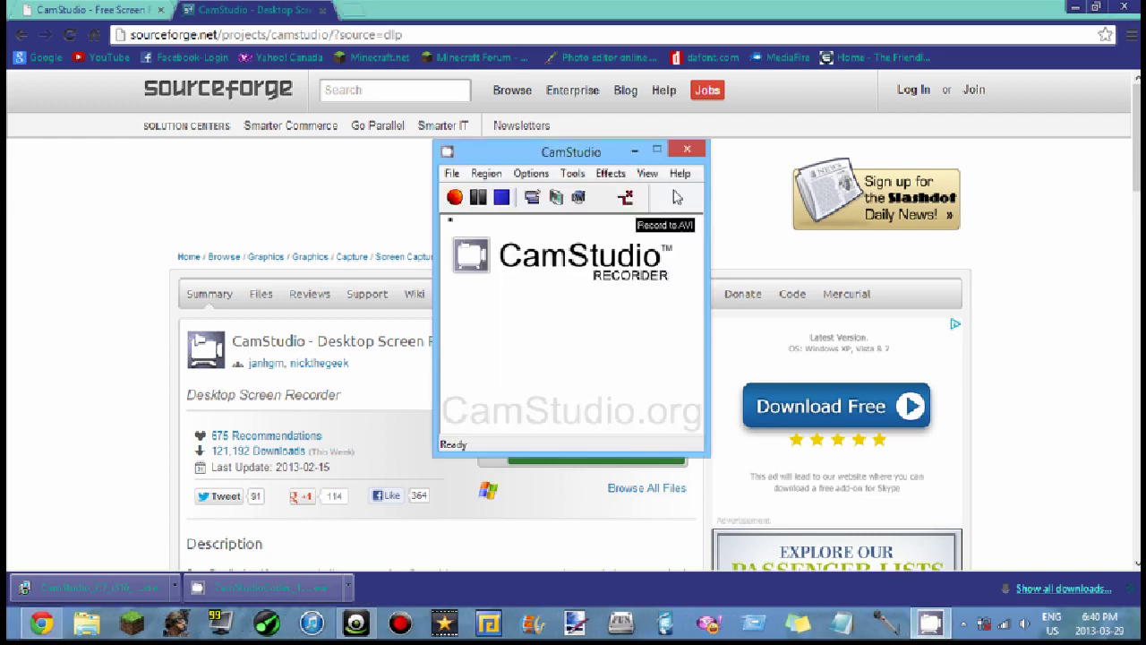
click(685, 149)
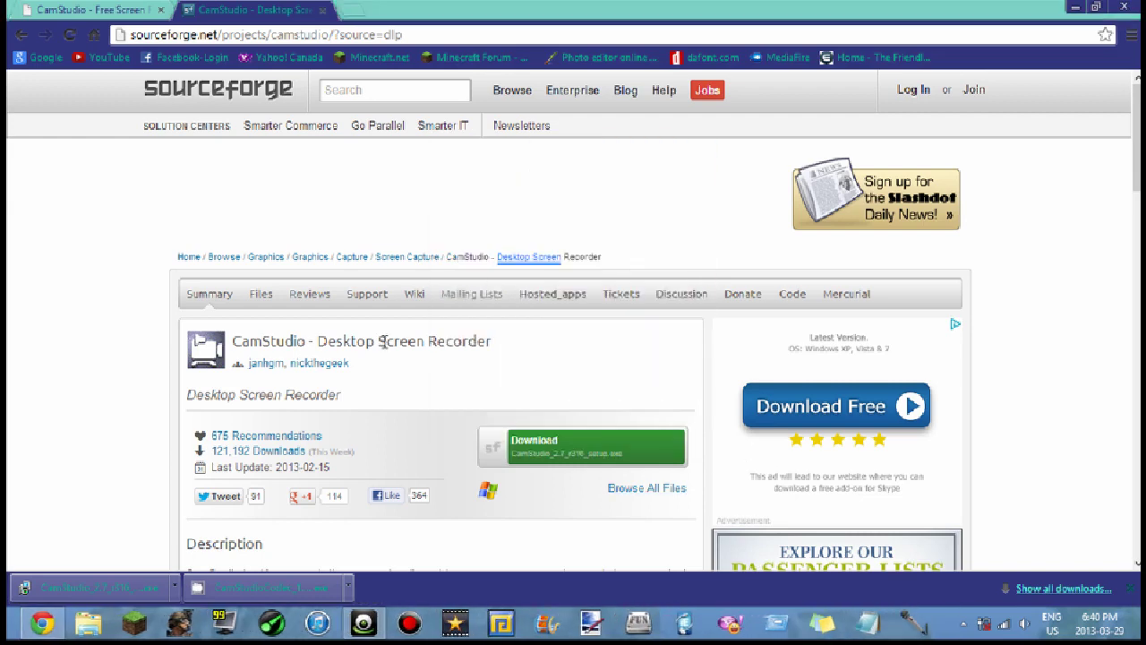
Step: Run the downloaded CamStudio Codec v1.5 setup, accepting the license agreement and completing the installation
click(269, 587)
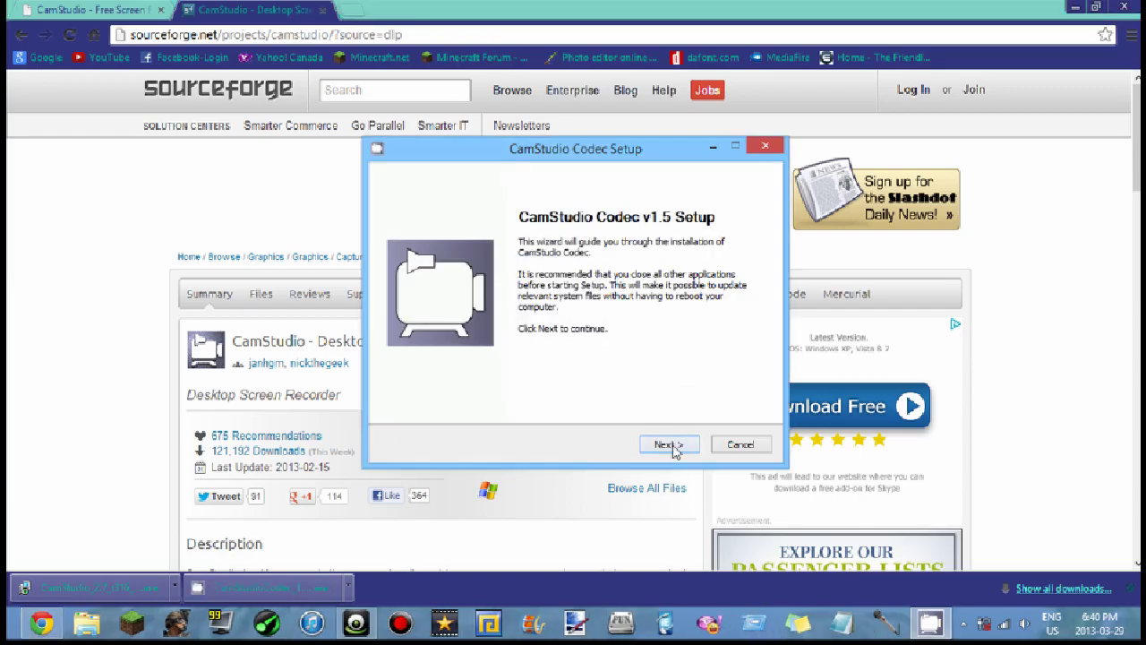
click(668, 443)
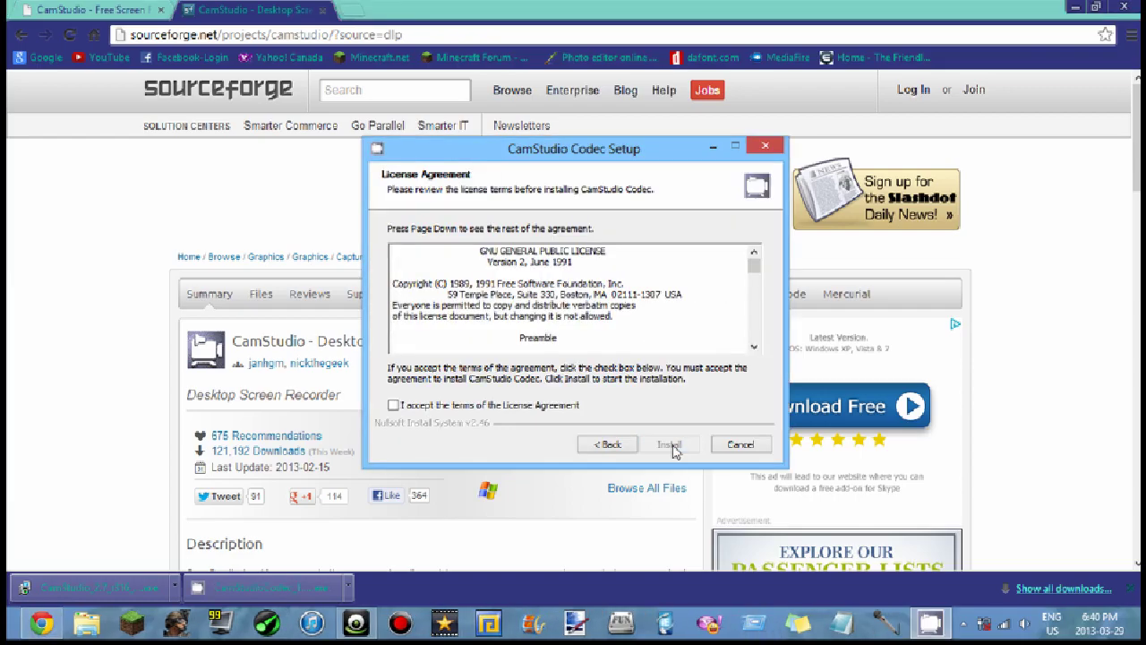
click(428, 408)
click(670, 445)
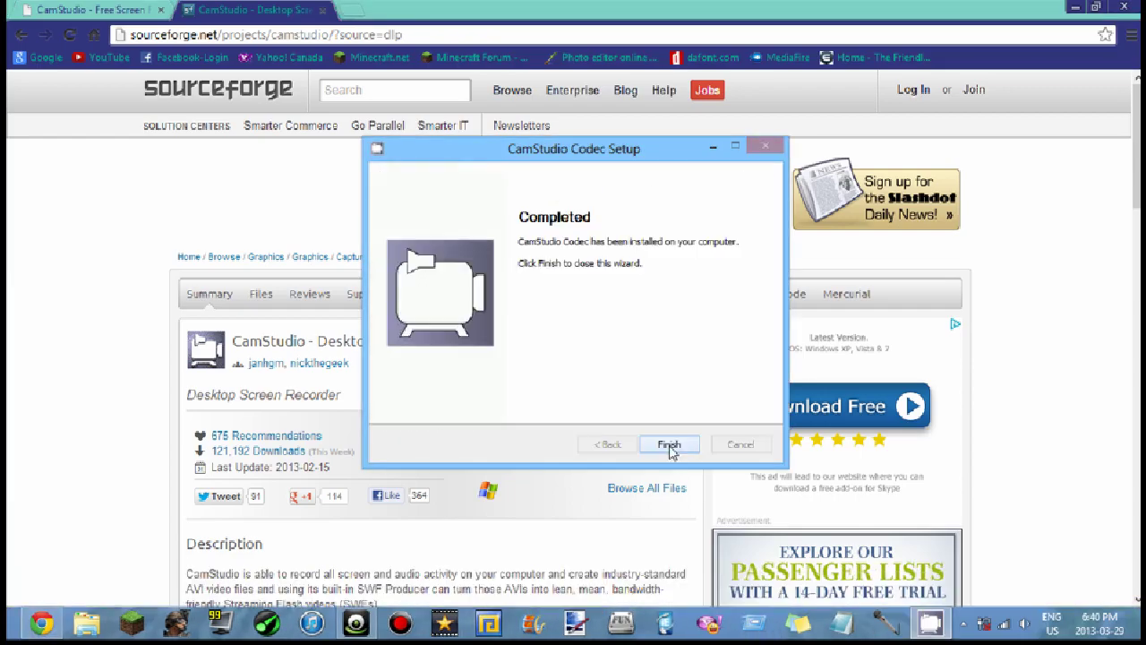
click(670, 445)
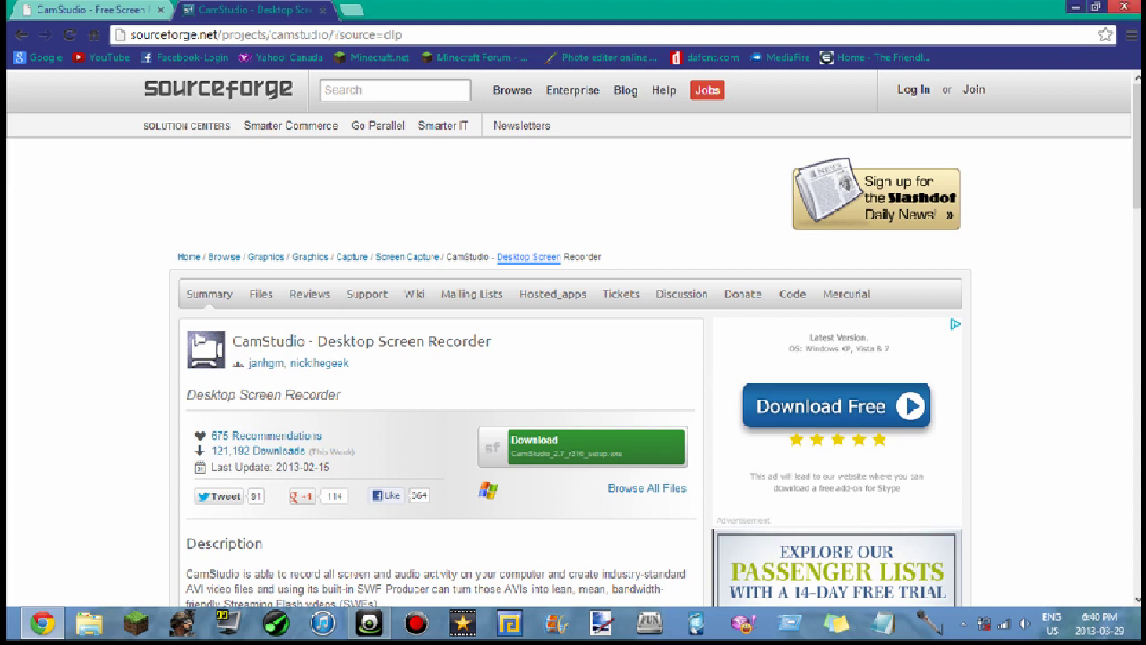
Step: Close the browser and launch CamStudio from the desktop, placing its window nearer the middle of the screen
click(1126, 9)
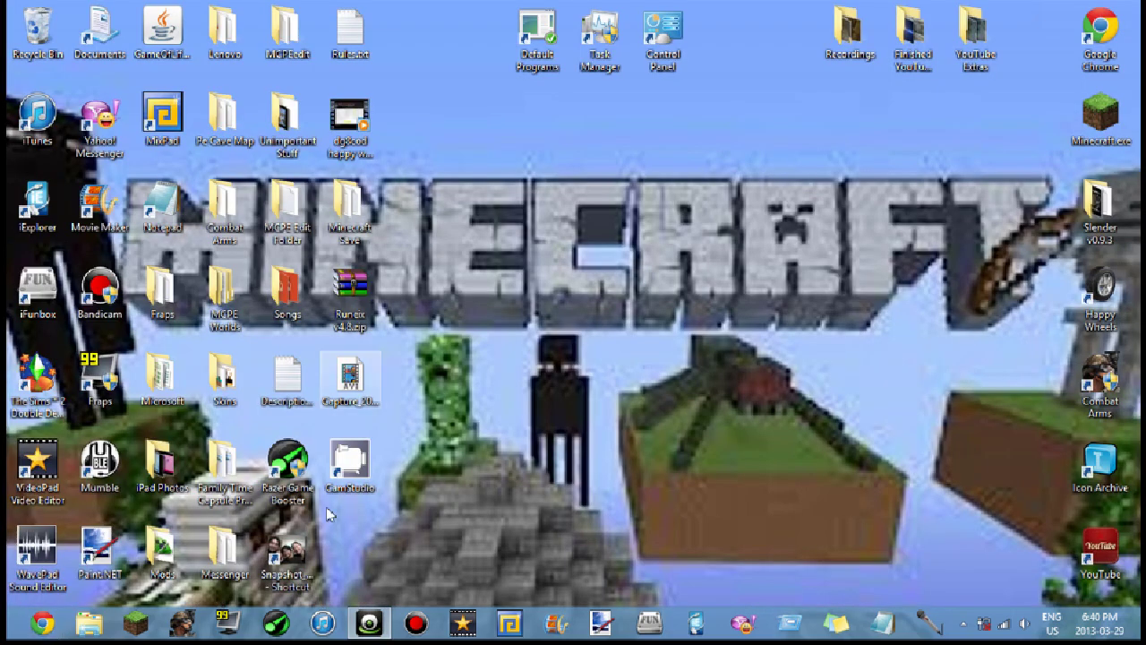
double_click(367, 464)
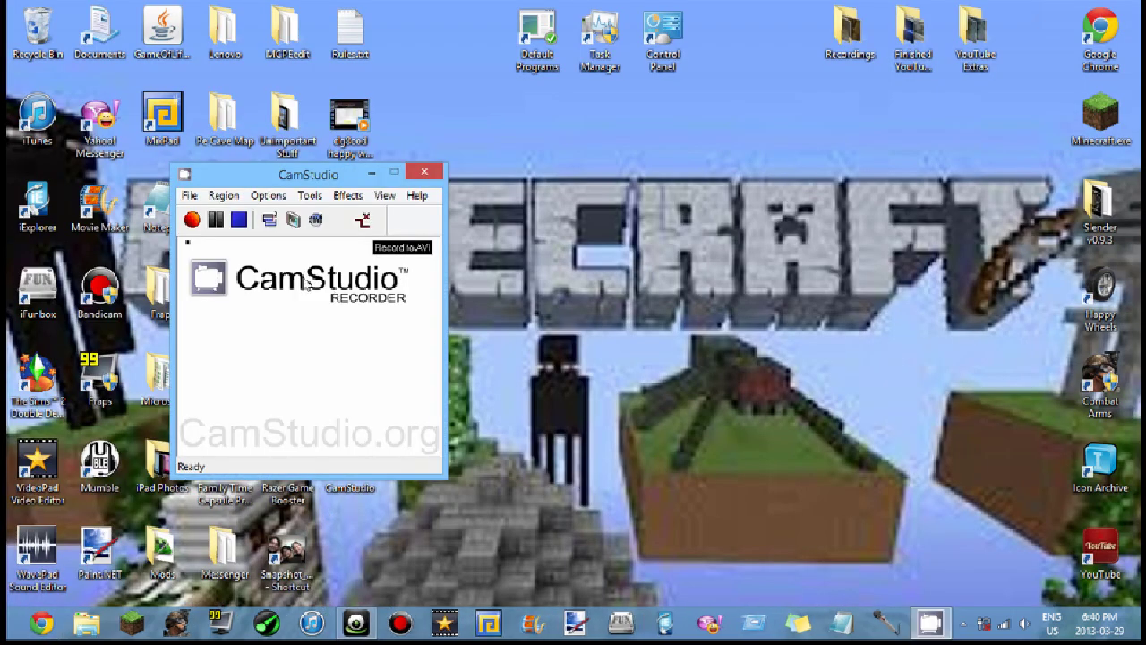
drag(288, 185, 450, 165)
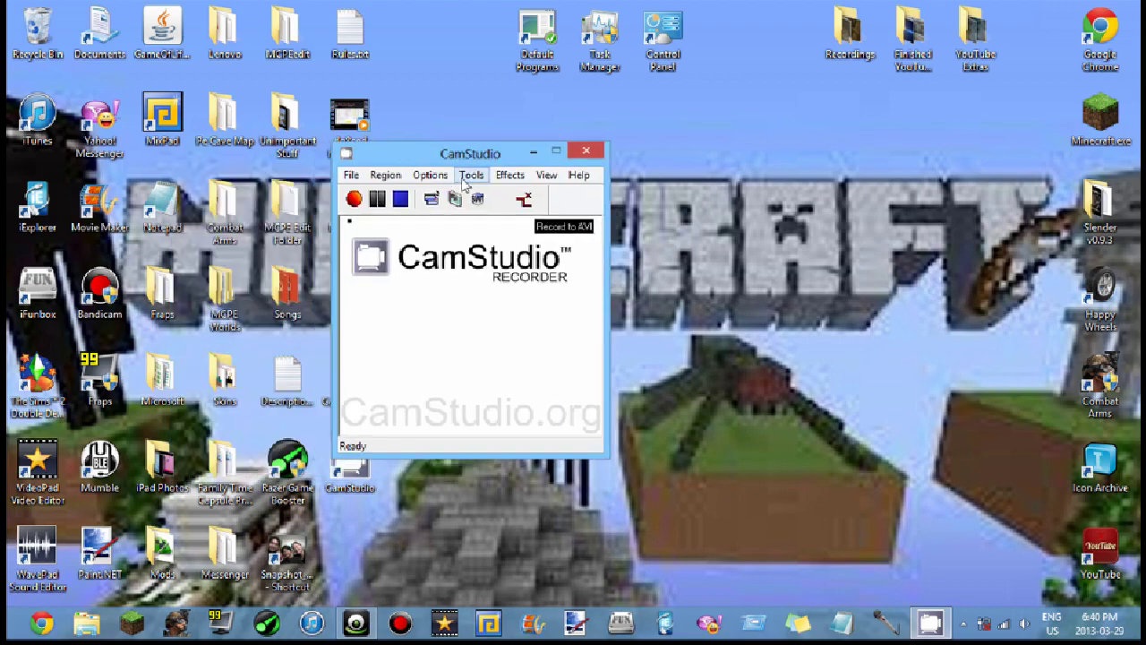
Step: In the video options, choose CamStudio Lossless Codec v1.5 as the compressor and set the quality to 91
click(431, 176)
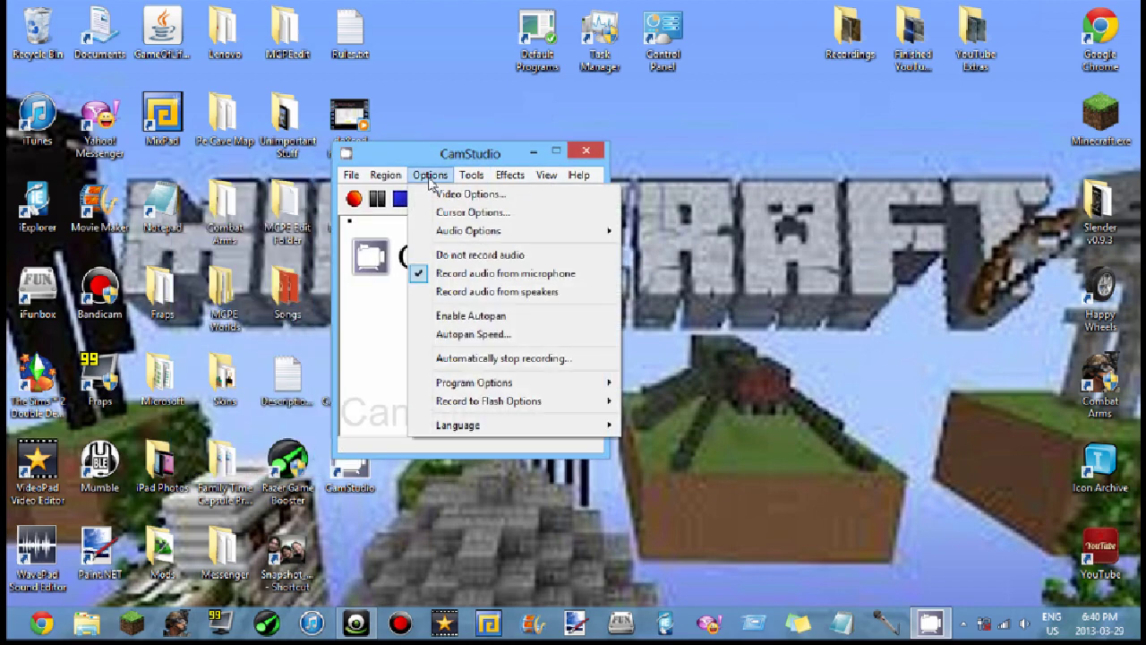
click(434, 194)
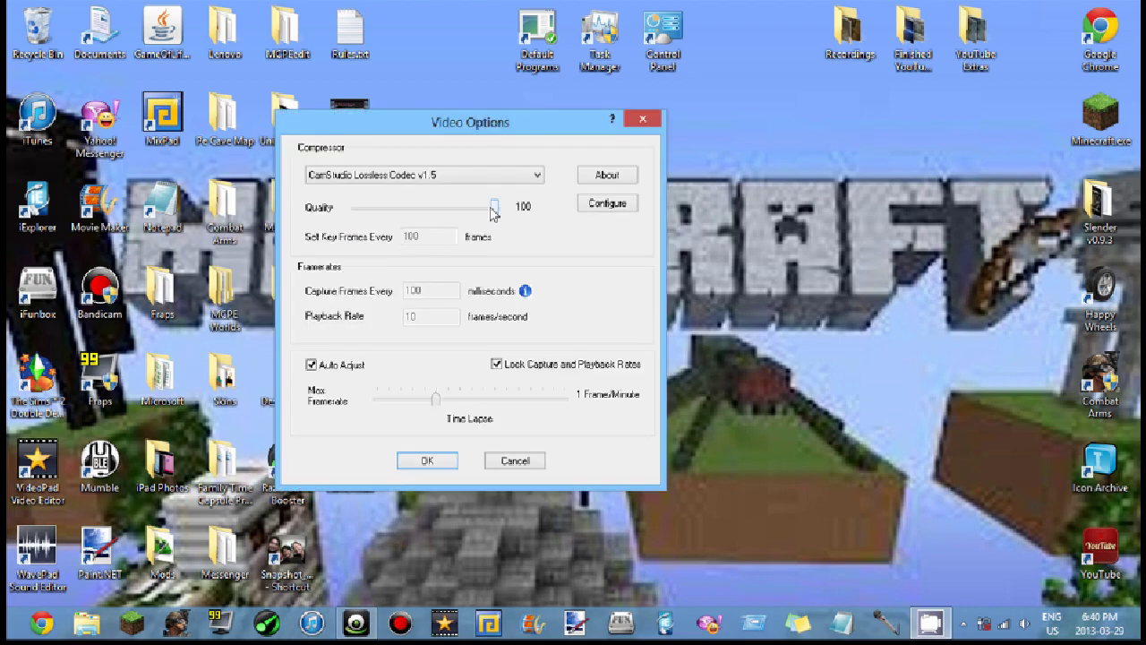
click(405, 174)
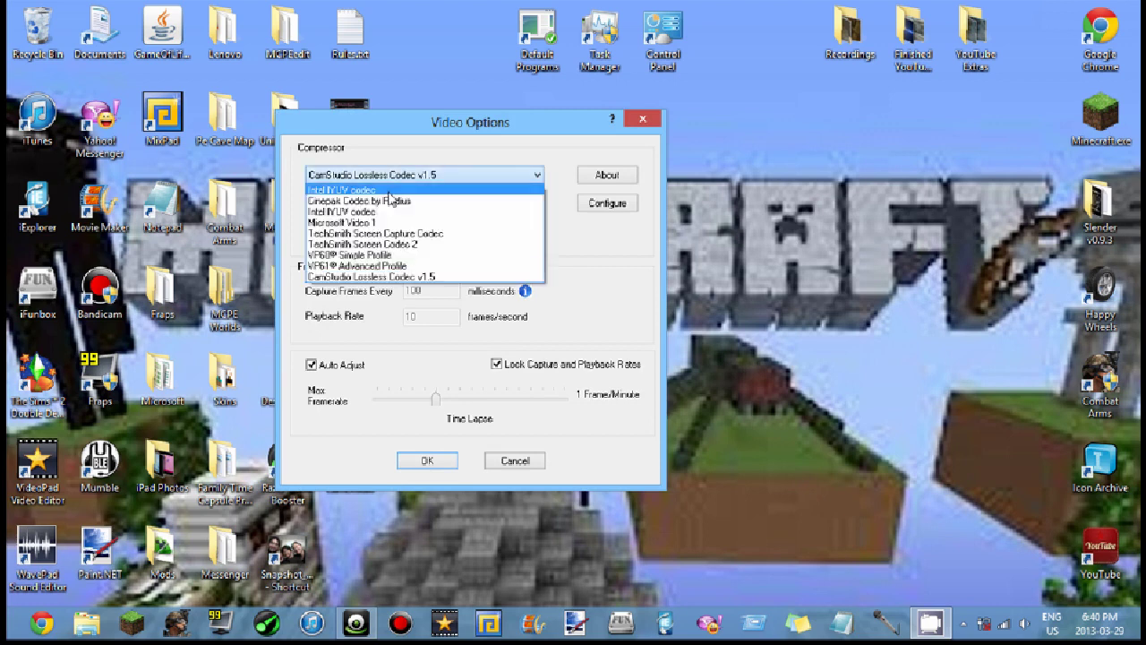
click(342, 187)
click(385, 178)
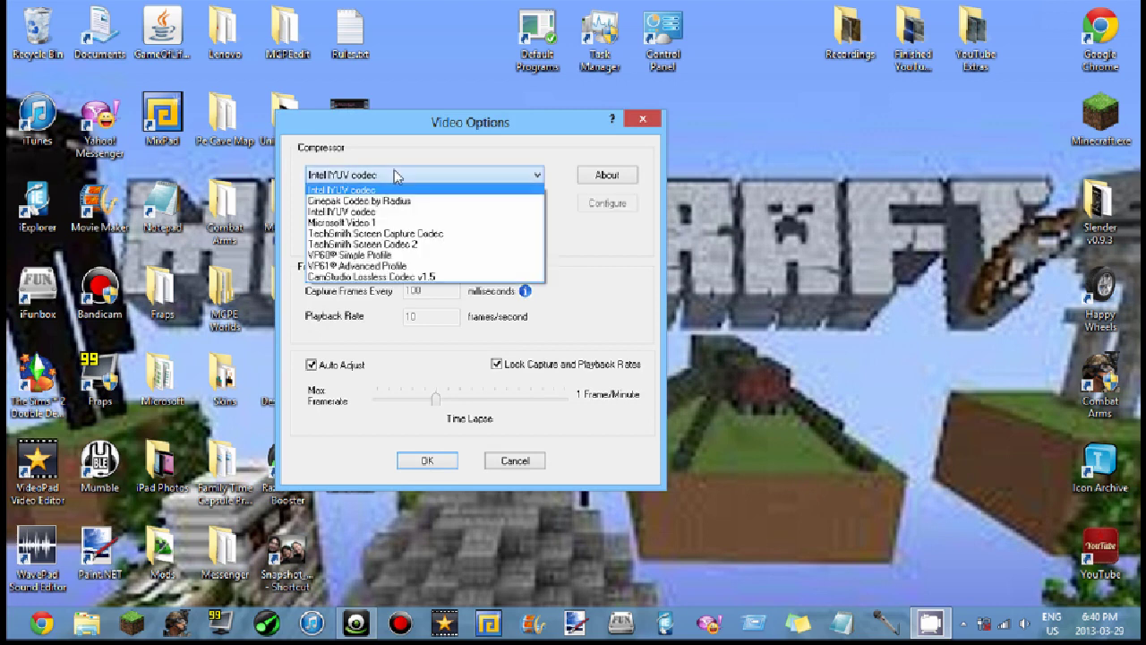
click(376, 276)
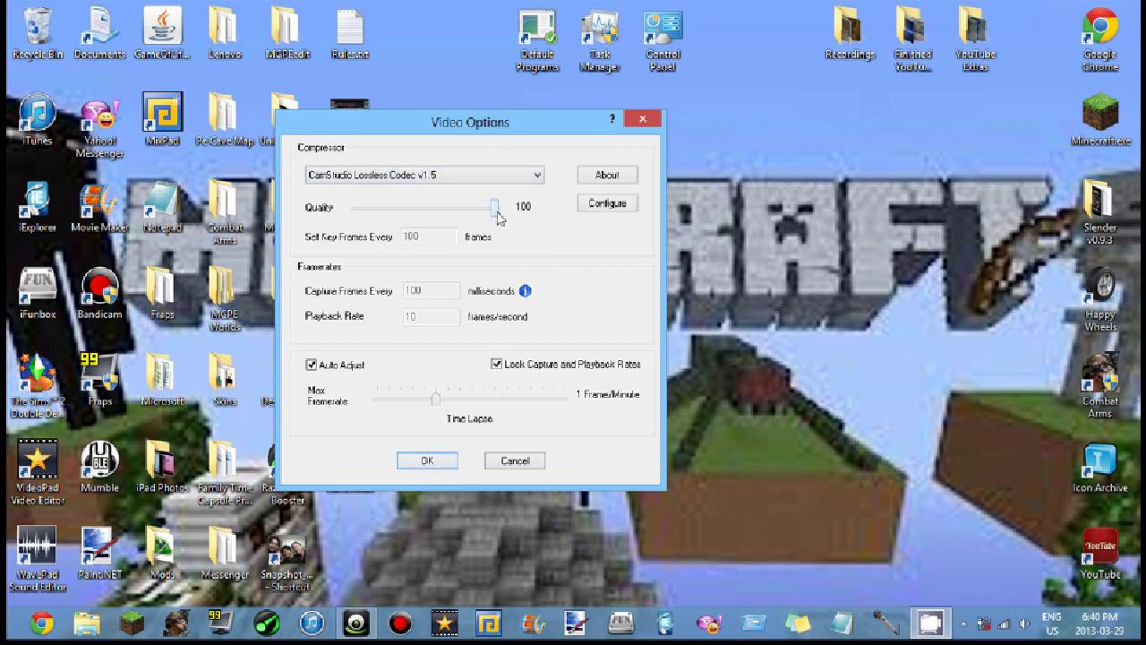
drag(496, 216, 483, 217)
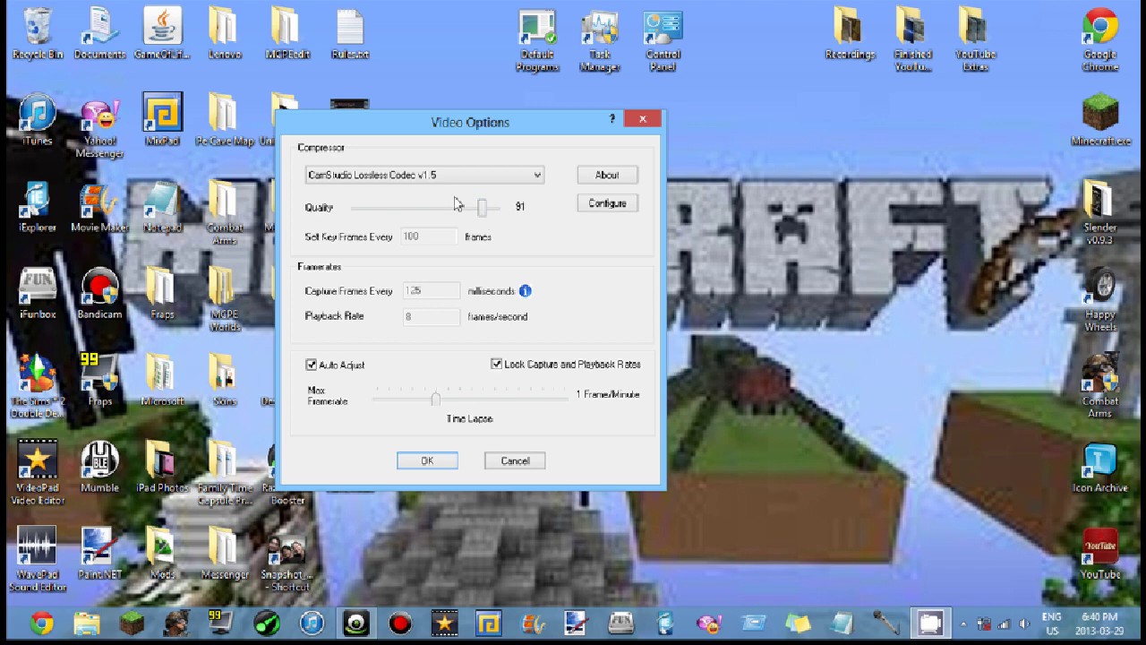
click(447, 462)
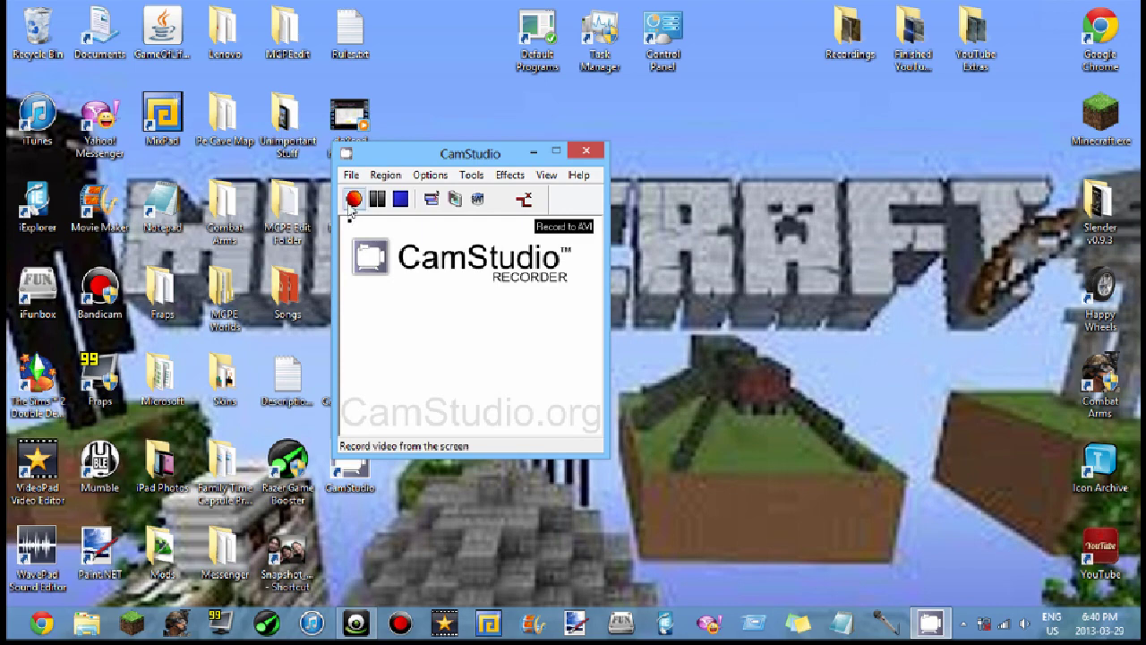
Step: Review the compressor, quality and framerate settings in the video options again and accept them
click(429, 175)
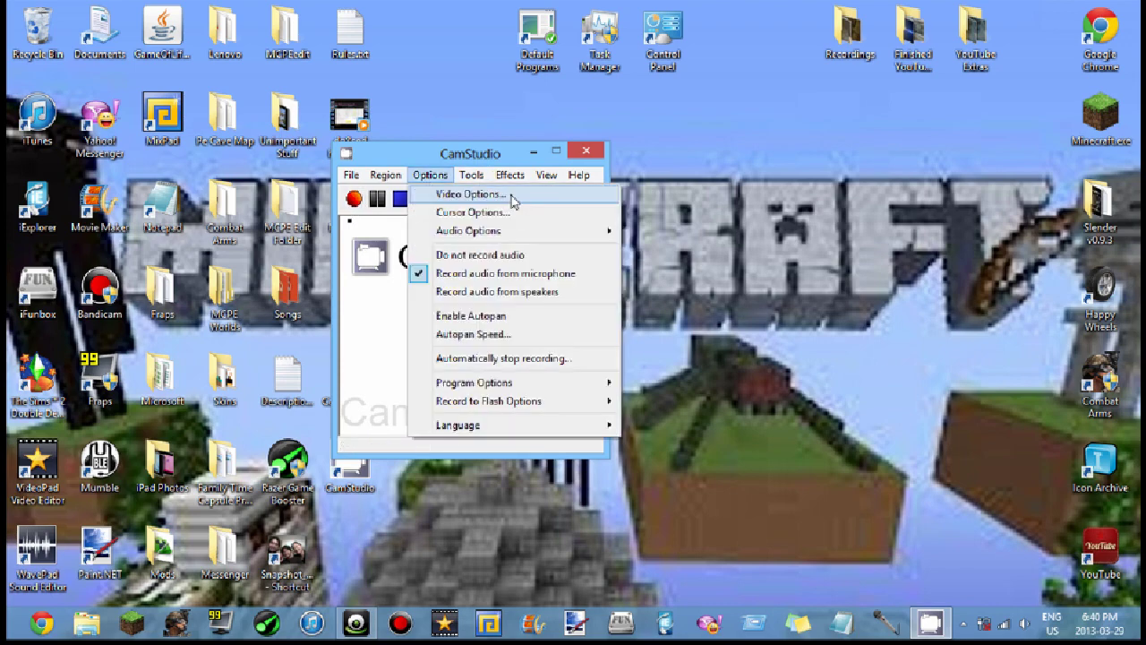
click(469, 193)
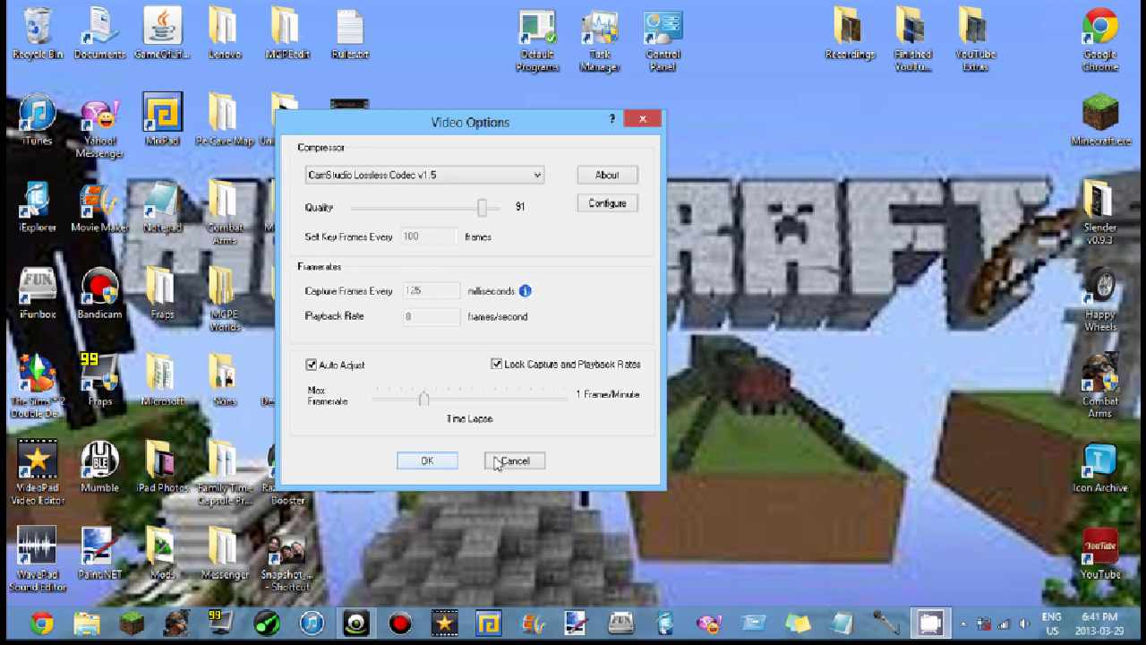
click(429, 460)
Step: Examine the recorder's audio choices and Program Options, and minimize the CamStudio window
click(430, 175)
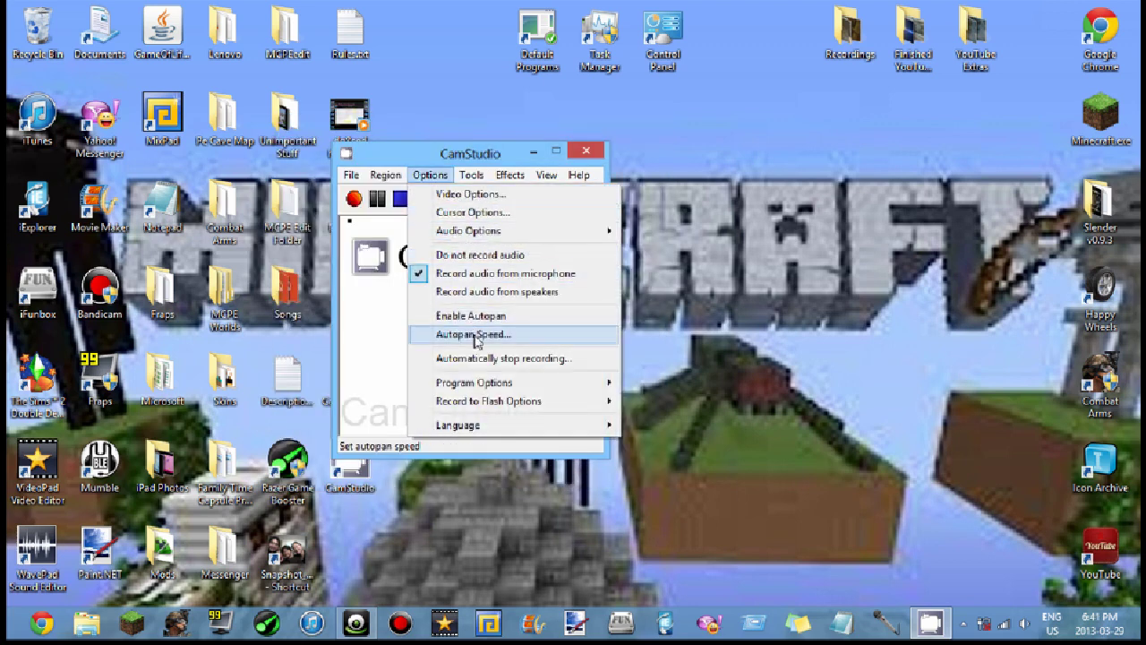
mouse_move(501, 383)
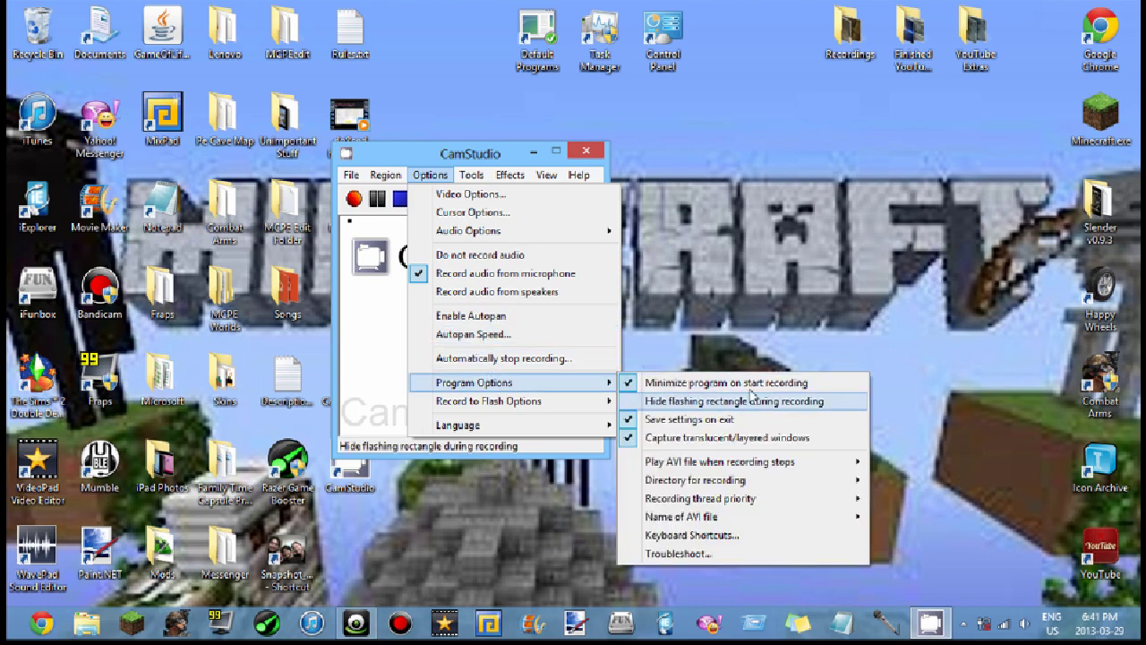
click(389, 393)
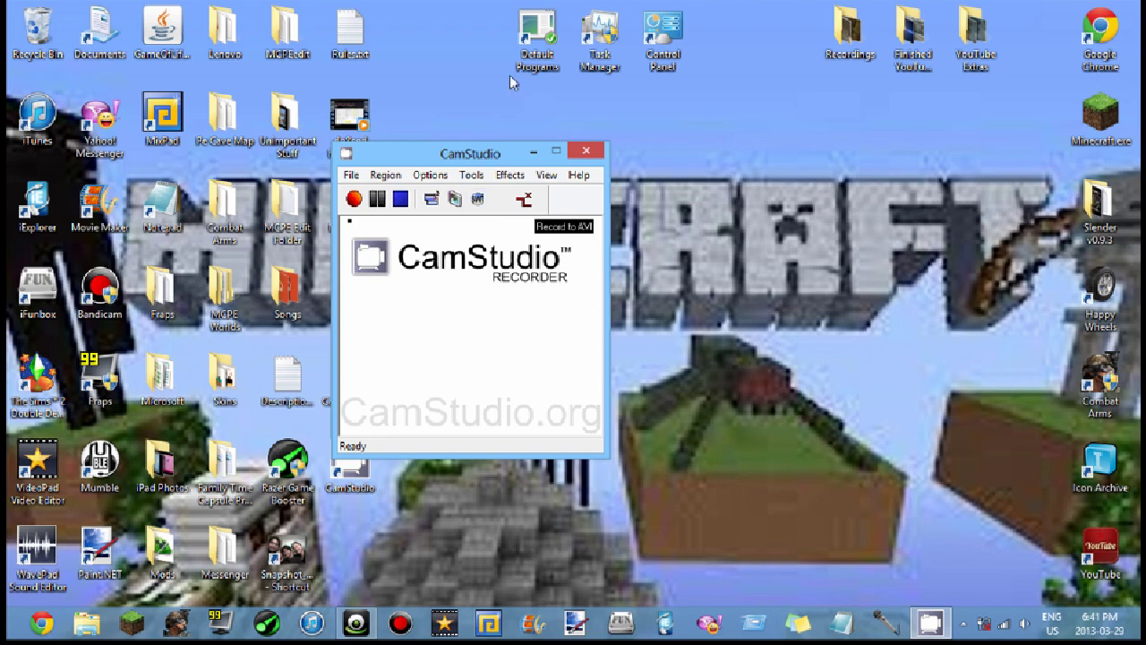
click(534, 156)
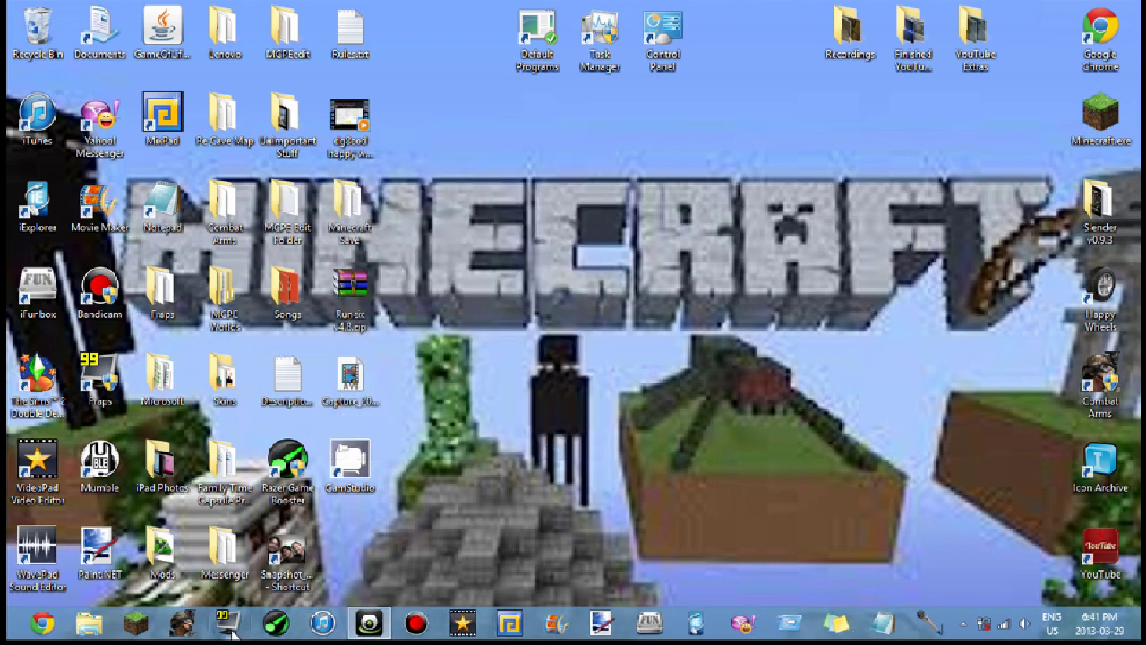